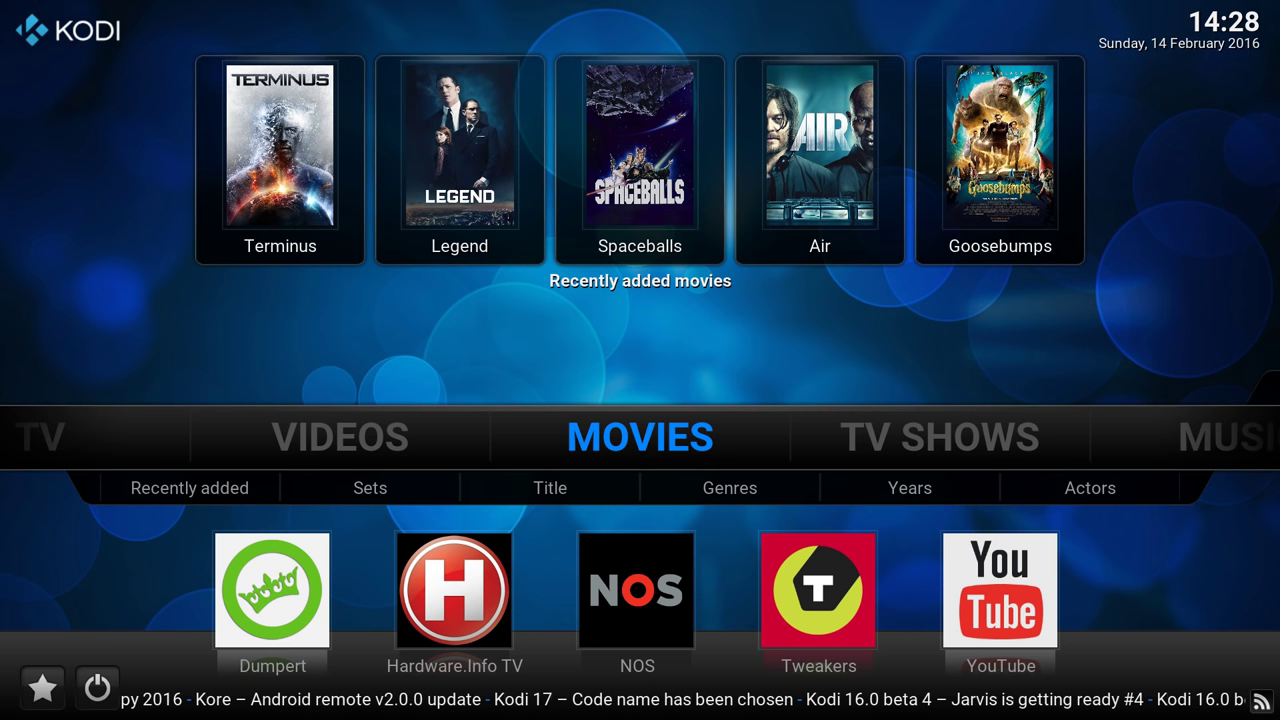
# Go to Settings > Add-ons > Install from repository > Kodi Add-on repository > Video add-ons.
pyautogui.press('Right')
pyautogui.press('Right')
pyautogui.press('Right')
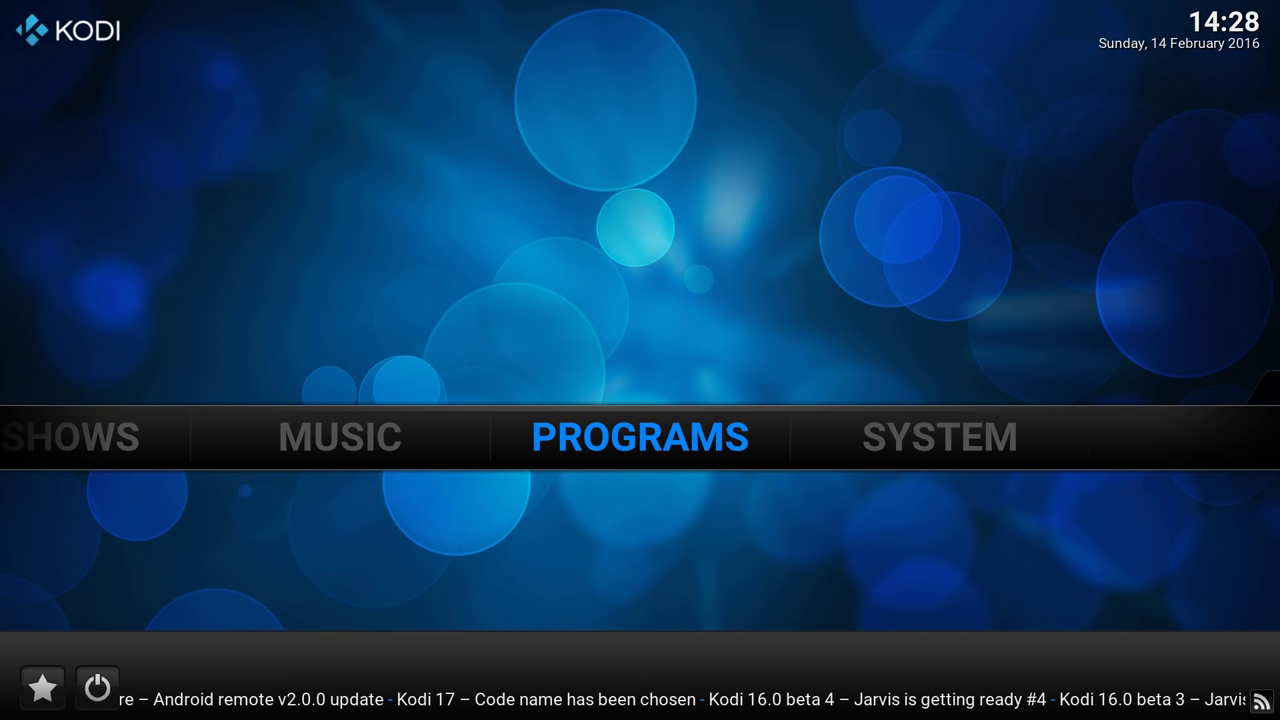
pyautogui.press('Right')
pyautogui.press('Return')
pyautogui.press('Down')
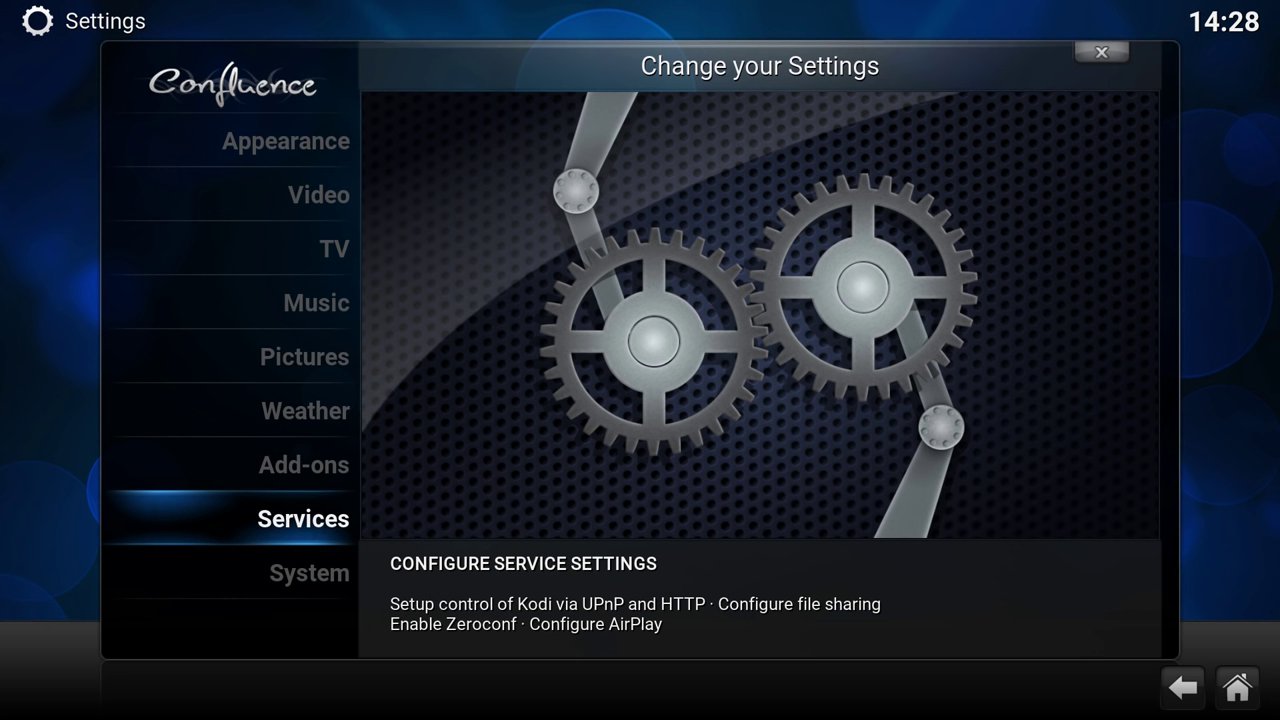
pyautogui.press('Up')
pyautogui.press('Return')
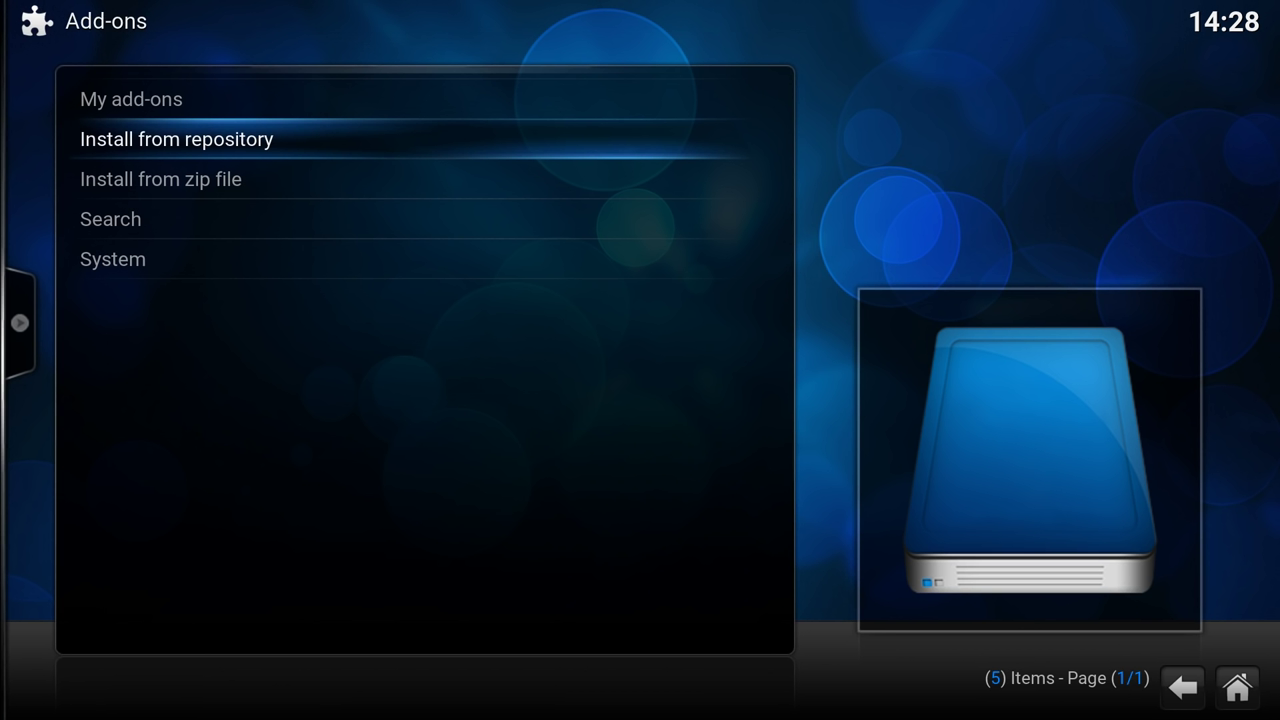
pyautogui.press('Return')
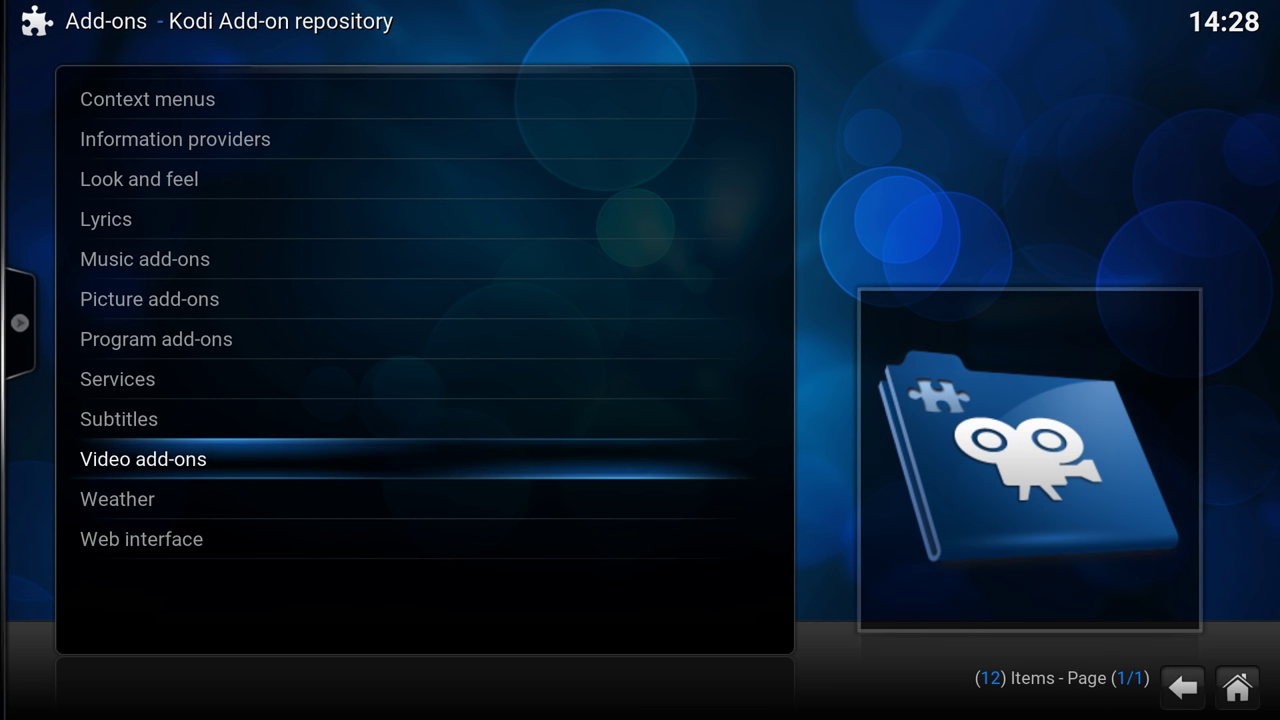
pyautogui.press('Return')
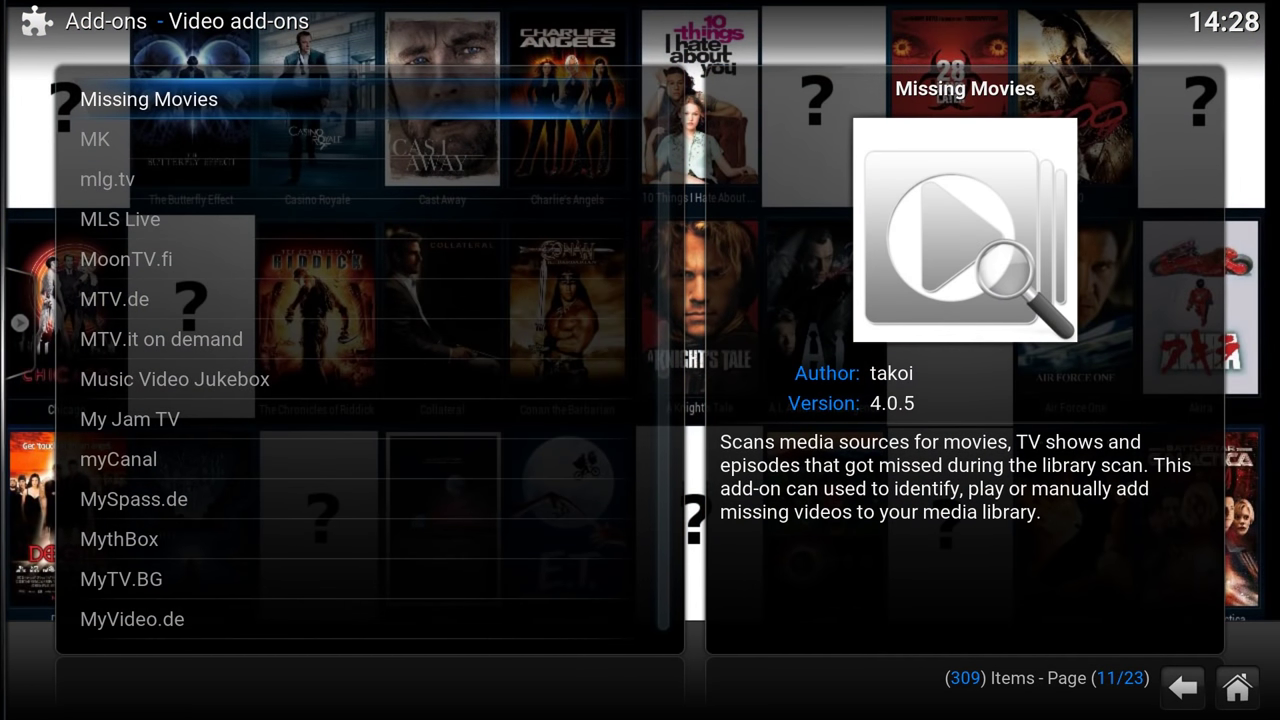
# Install the Missing Movies add-on from the Video add-ons list.
pyautogui.press('Down')
pyautogui.press('Up')
pyautogui.press('Return')
pyautogui.press('Return')
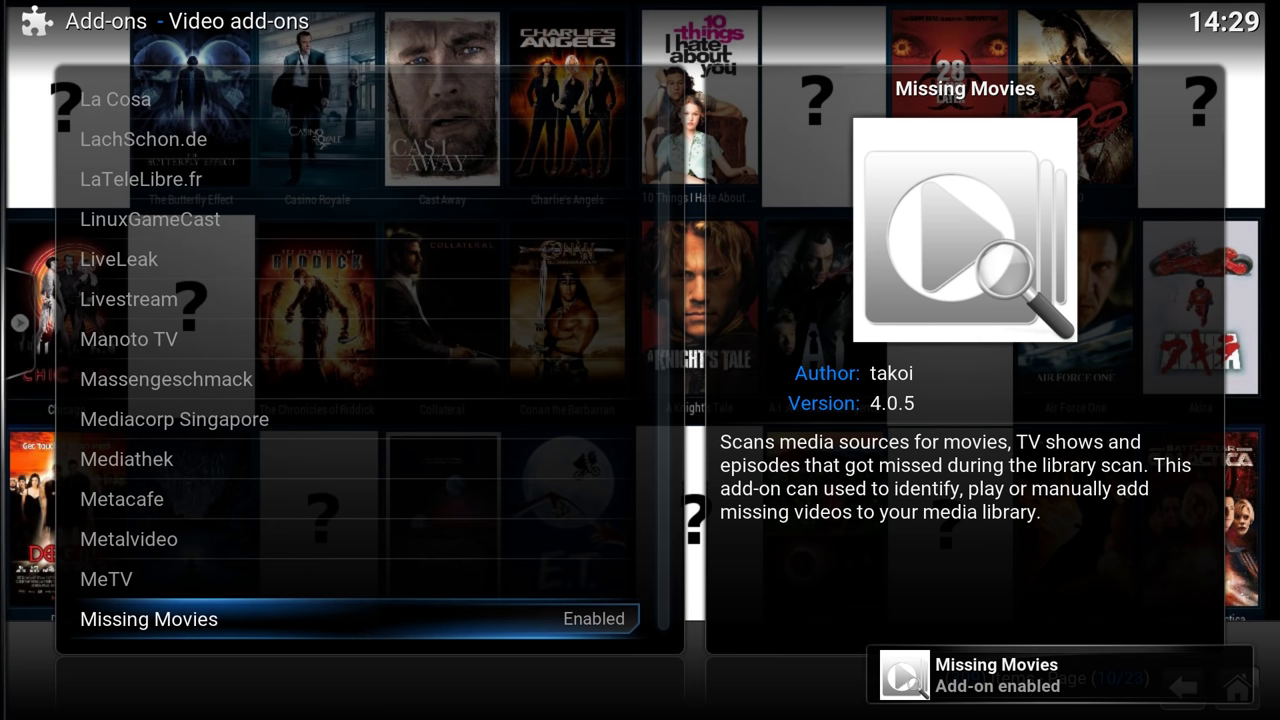
# Reopen the Missing Movies add-on information (version 4.0.5) with focus on Open.
pyautogui.press('Down')
pyautogui.press('Up')
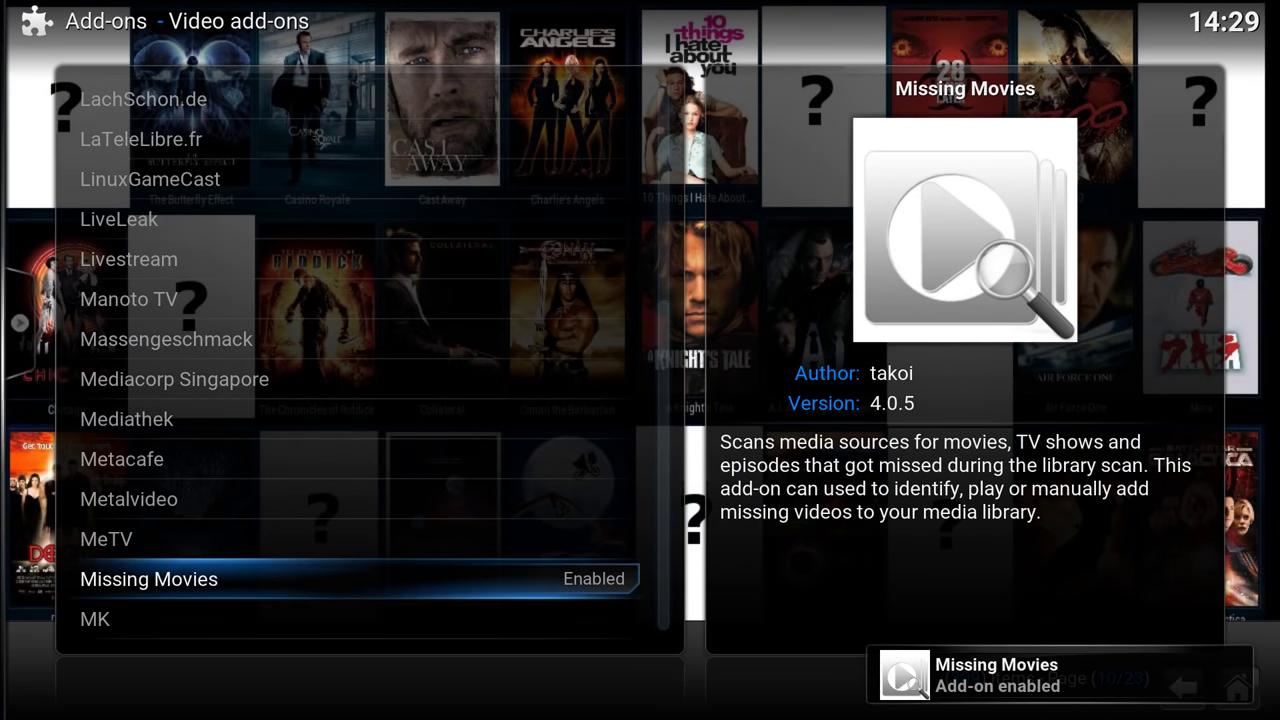
pyautogui.press('Return')
pyautogui.press('Up')
pyautogui.press('Up')
pyautogui.press('Up')
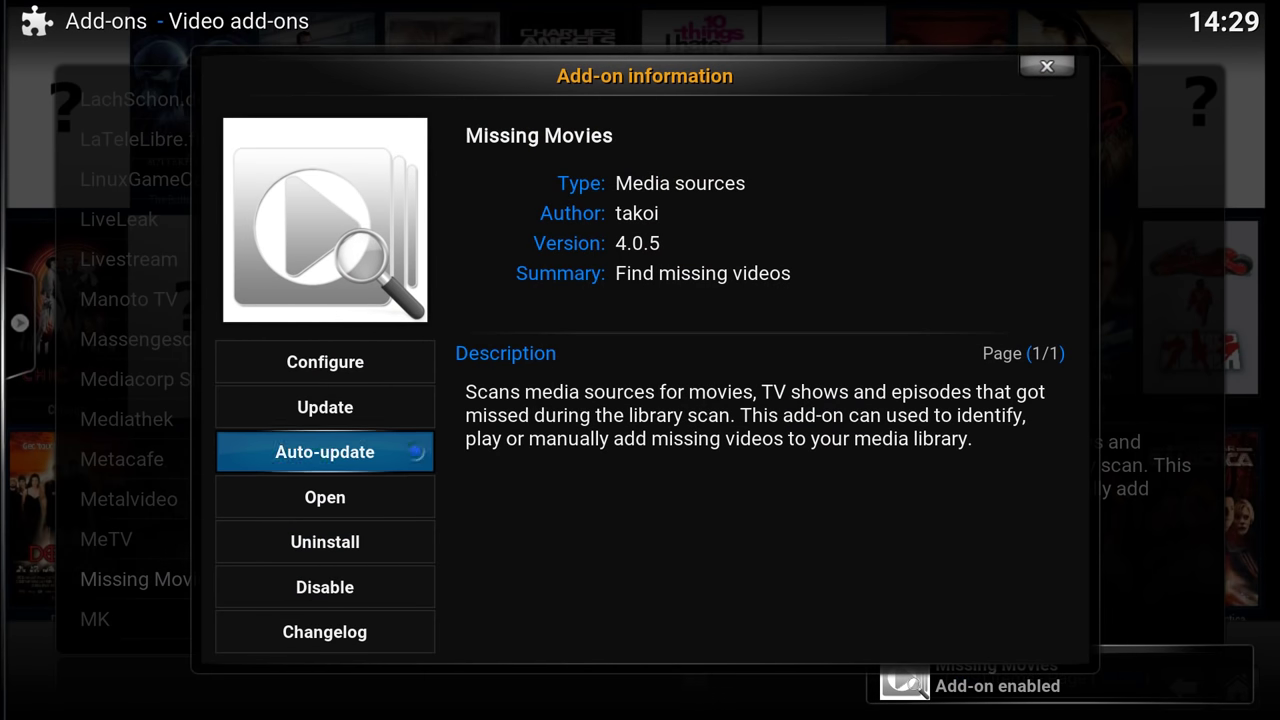
pyautogui.press('Down')
pyautogui.press('Down')
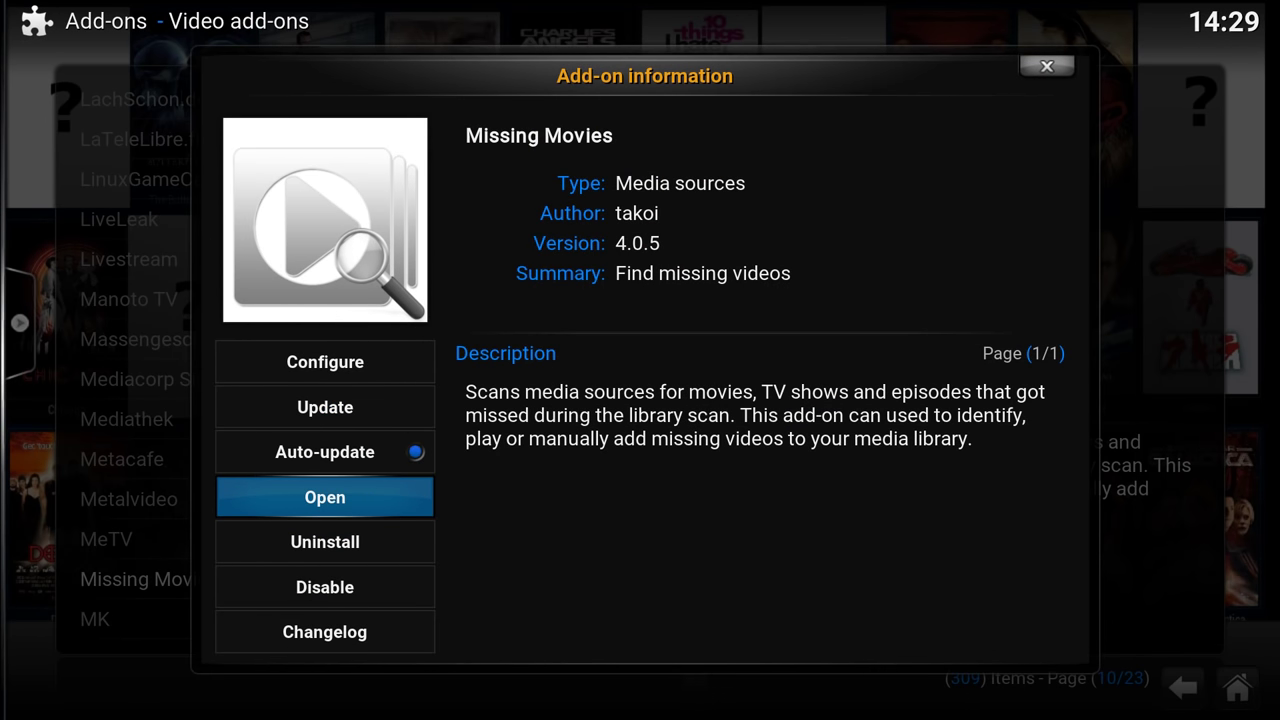
# Return to Home and open the installed add-ons under VIDEOS > Add-ons.
pyautogui.press('Escape')
pyautogui.press('Escape')
pyautogui.press('Escape')
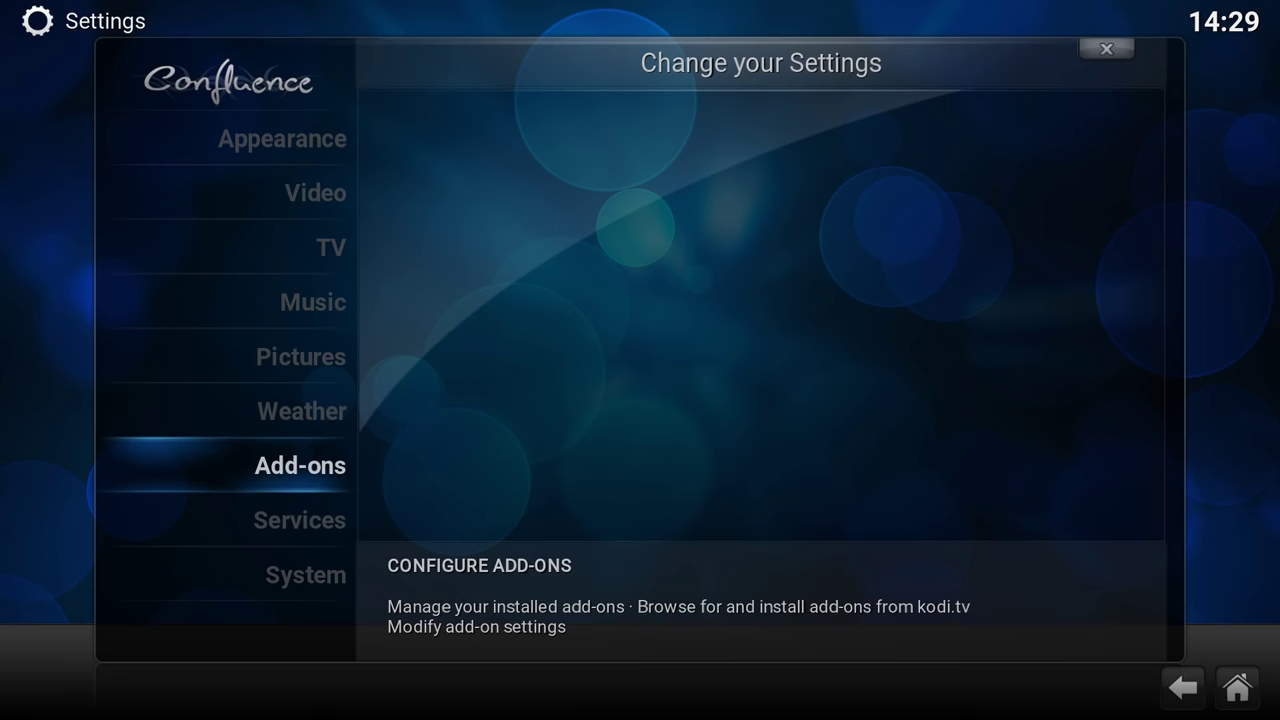
pyautogui.press('Left')
pyautogui.press('Left')
pyautogui.press('Left')
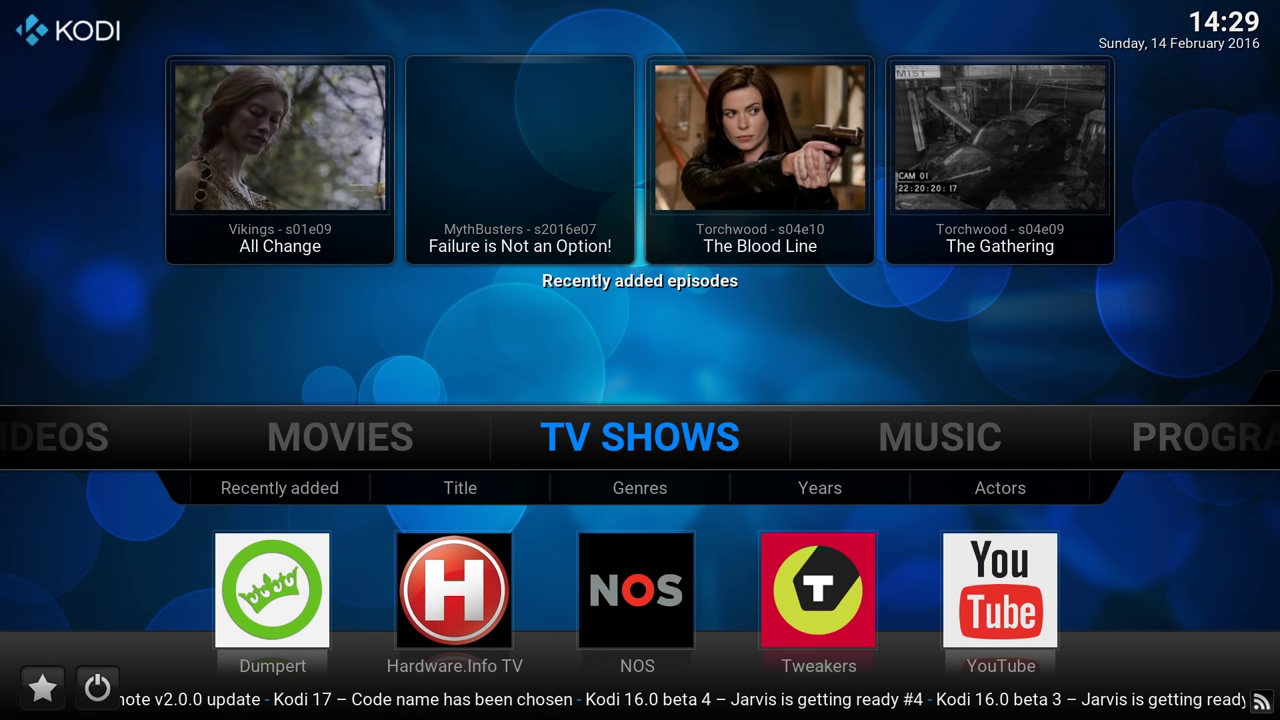
pyautogui.press('Left')
pyautogui.press('Left')
pyautogui.press('Down')
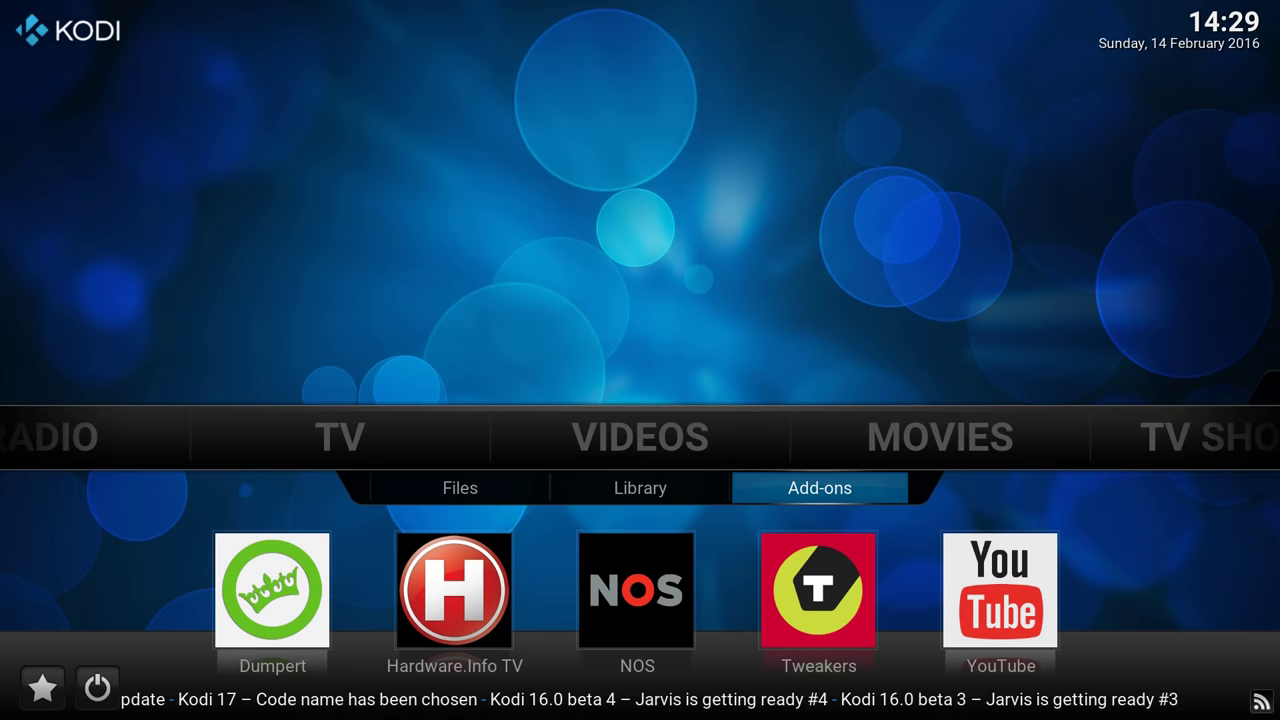
pyautogui.press('Return')
# Launch Missing Movies and highlight its Missing movies option.
pyautogui.press('Down')
pyautogui.press('Down')
pyautogui.press('Down')
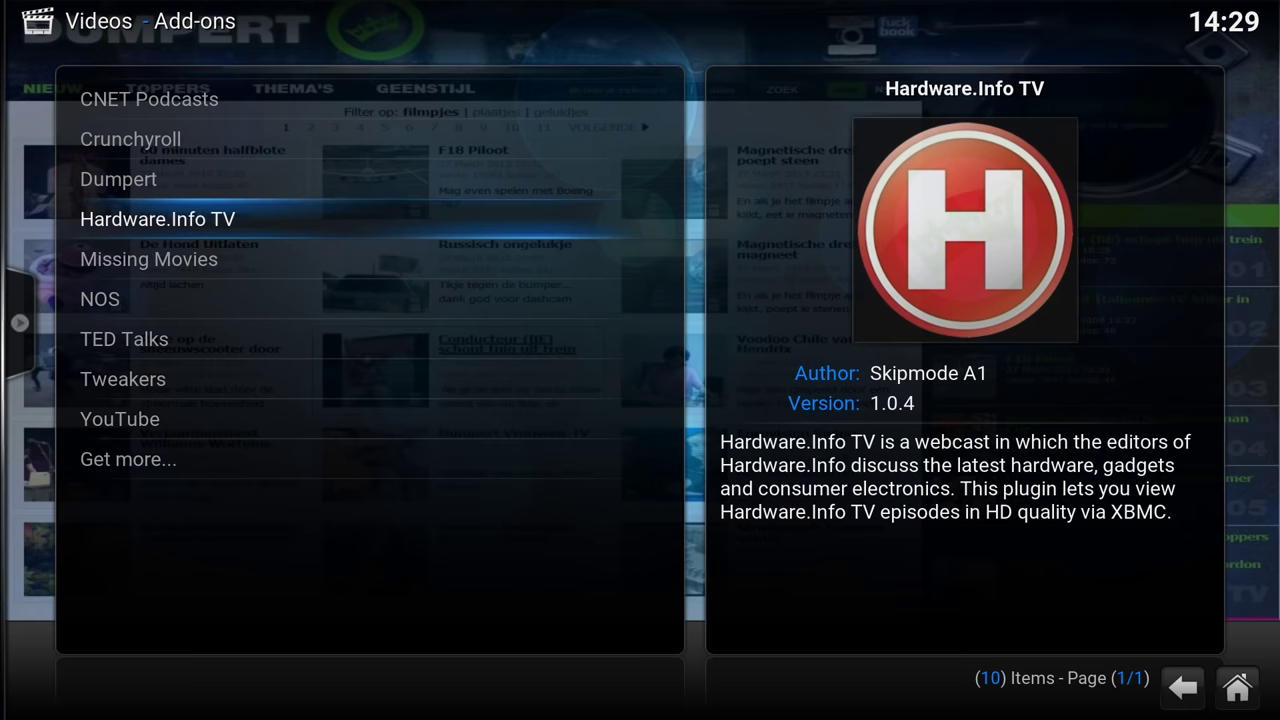
pyautogui.press('Up')
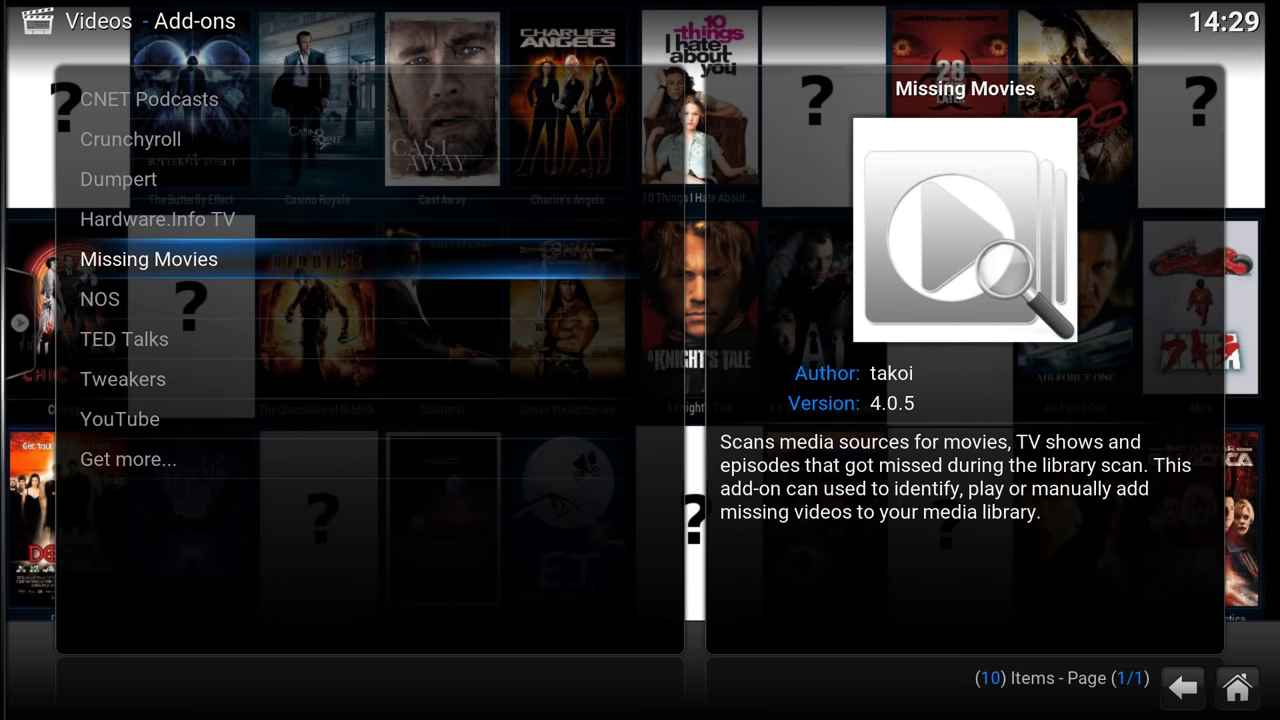
pyautogui.press('Return')
pyautogui.press('Down')
pyautogui.press('Down')
pyautogui.press('Up')
pyautogui.press('Up')
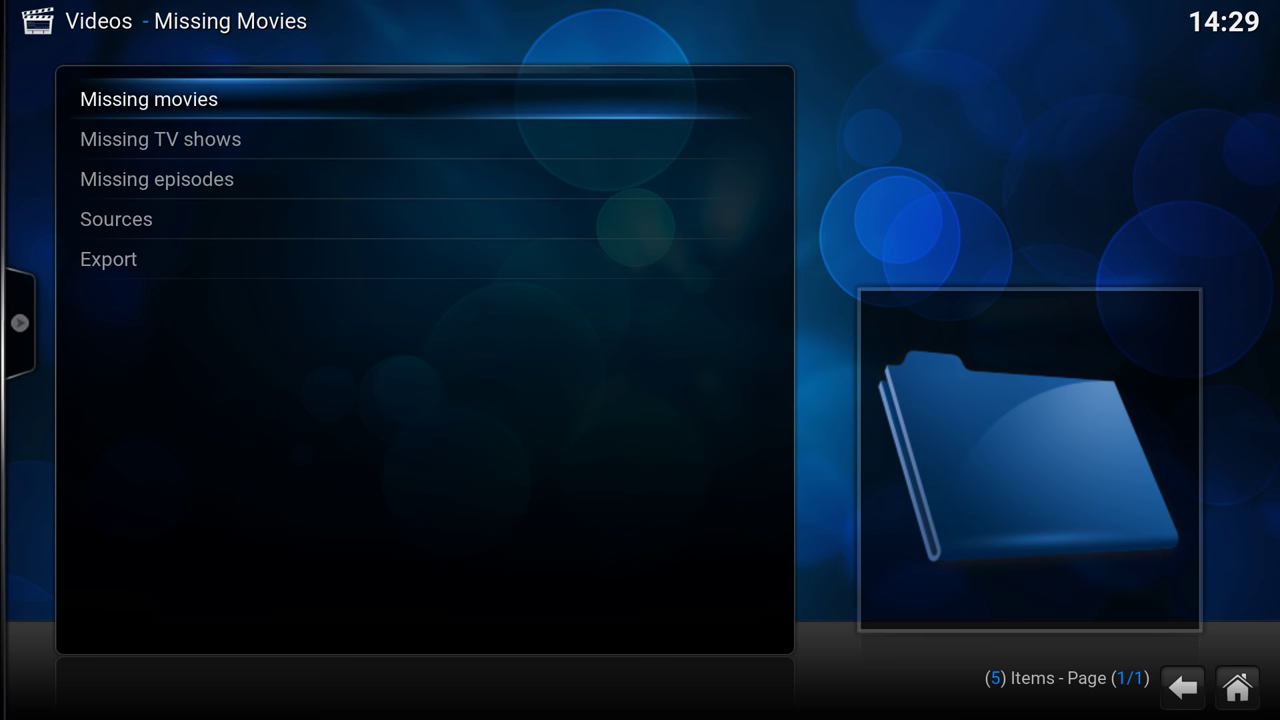
# Scan for missing movies and find The Boy with the Cuckoo-Clock Heart (2013).iso among 11 results.
pyautogui.press('Return')
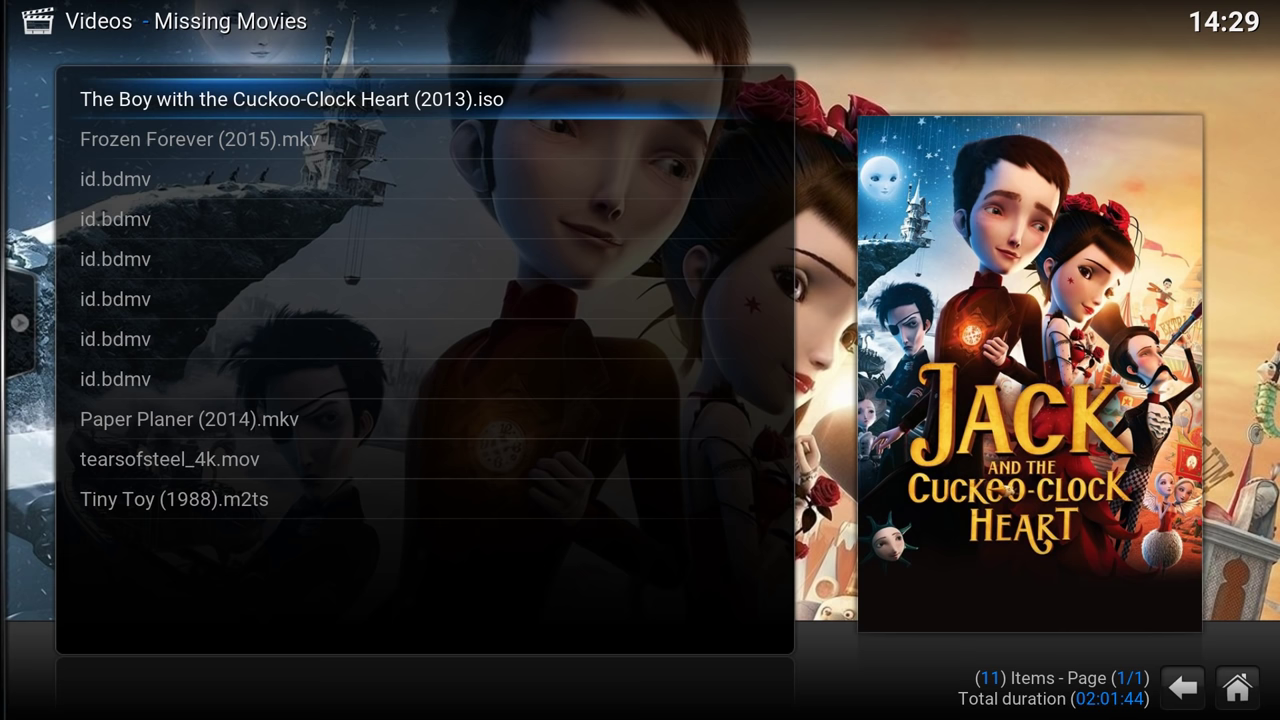
pyautogui.press('Down')
pyautogui.press('Up')
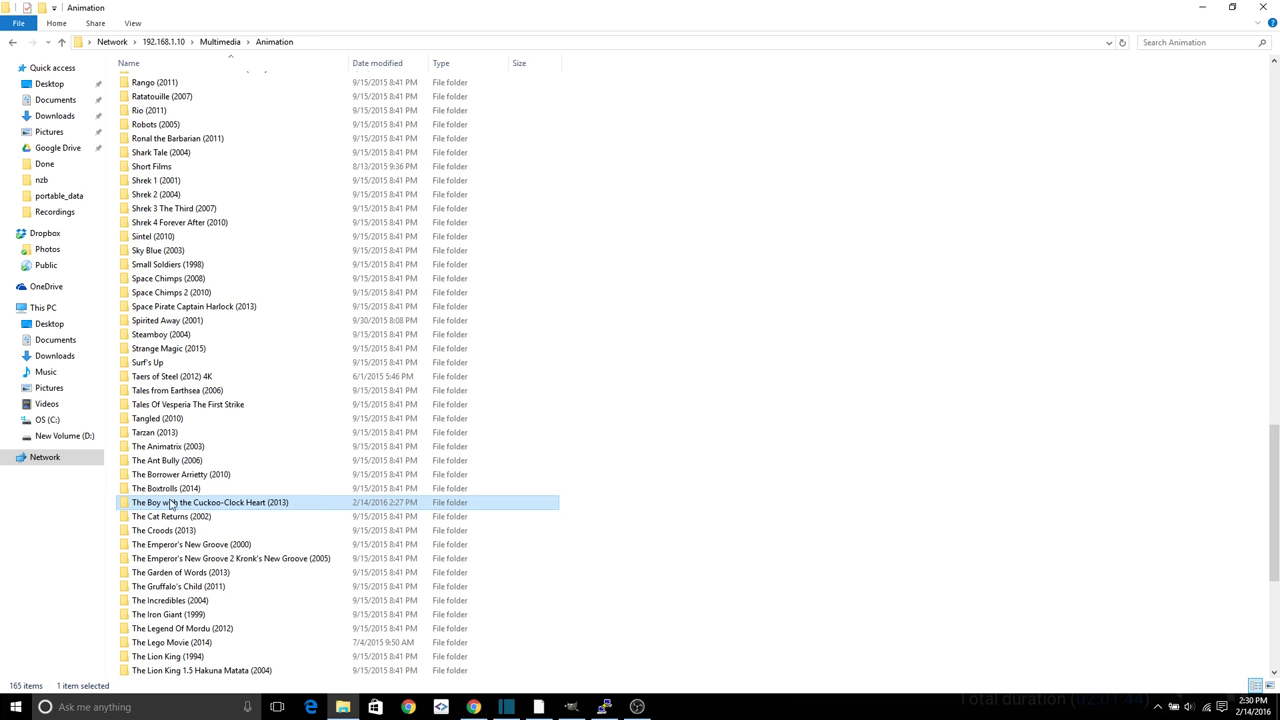
pyautogui.moveTo(165, 505)
# Search themoviedb.org for 'cuckoo-clock' and open the Jack and the Cuckoo-Clock Heart (2013) page.
pyautogui.click(473, 706)
pyautogui.click(538, 146)
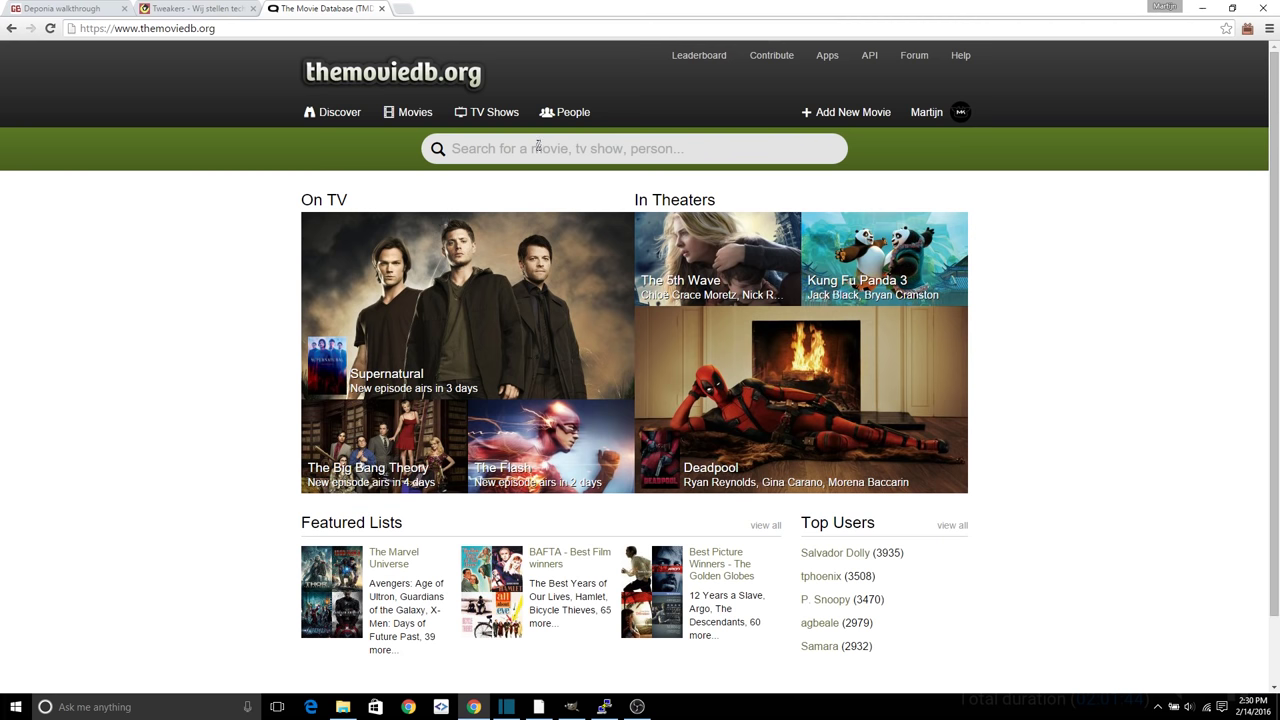
pyautogui.write('cuck')
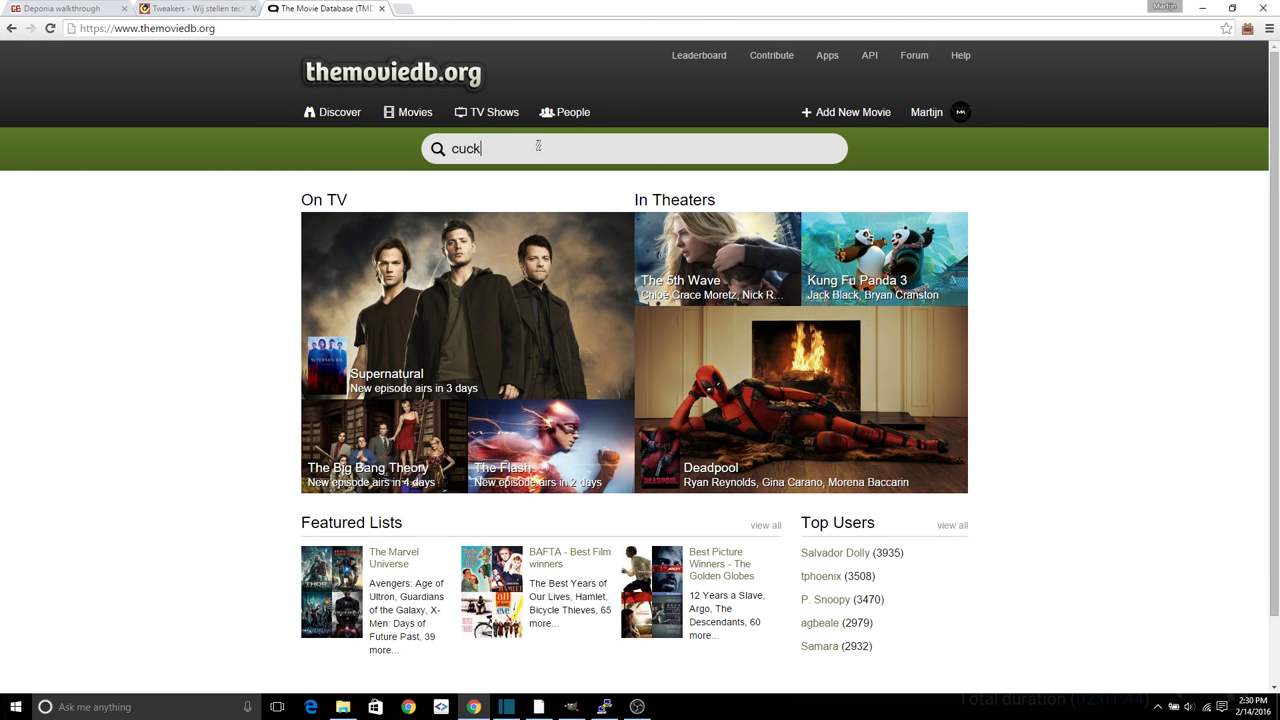
pyautogui.write('oo')
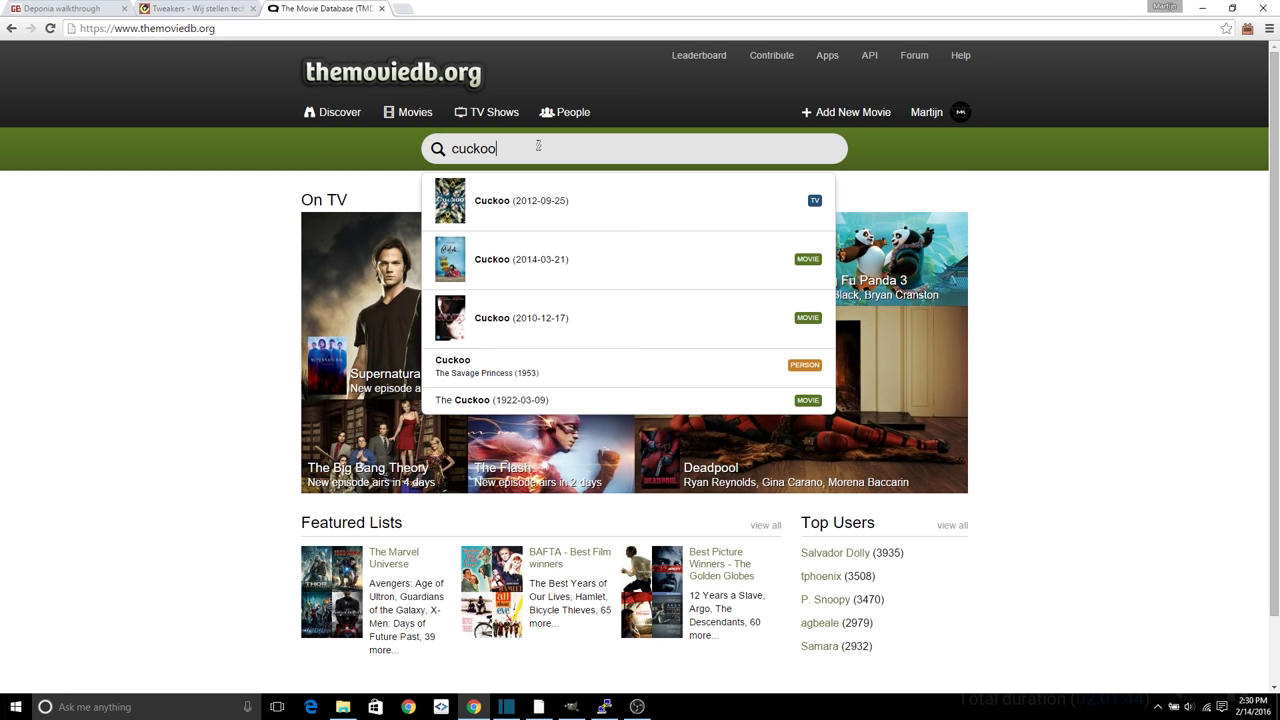
pyautogui.write('-clock')
pyautogui.press('Return')
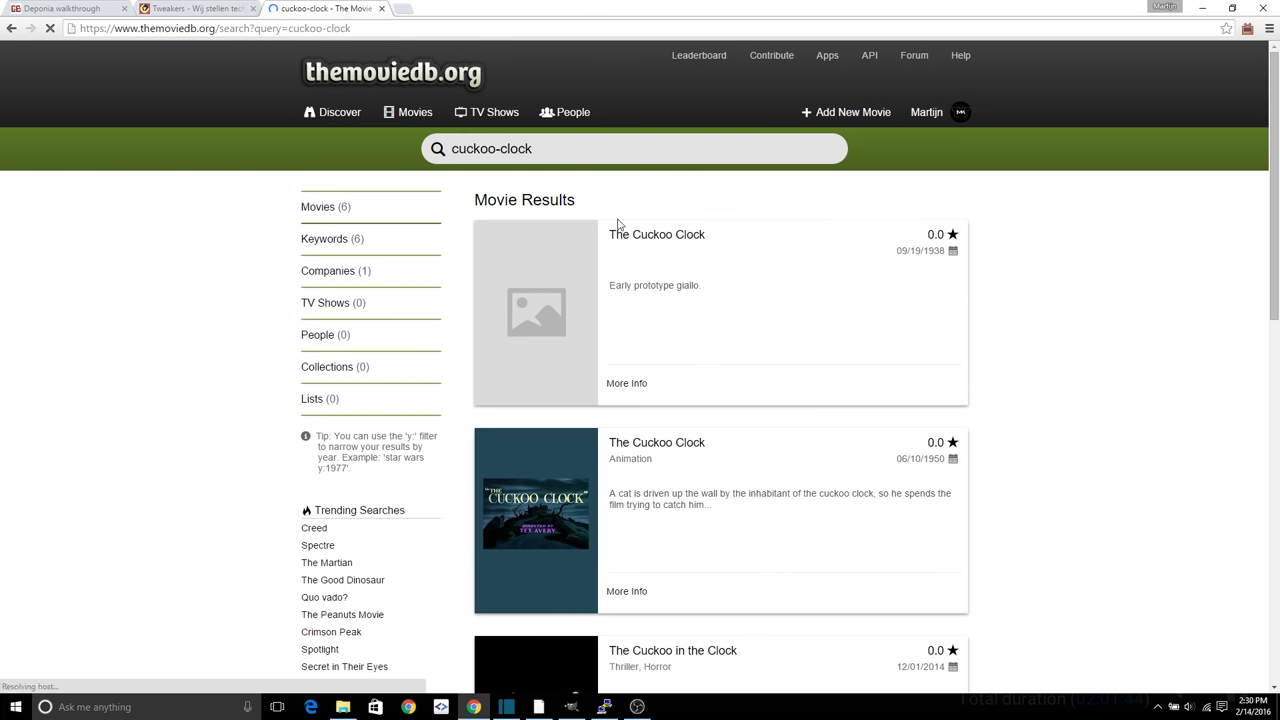
pyautogui.scroll(-3, 630, 235)
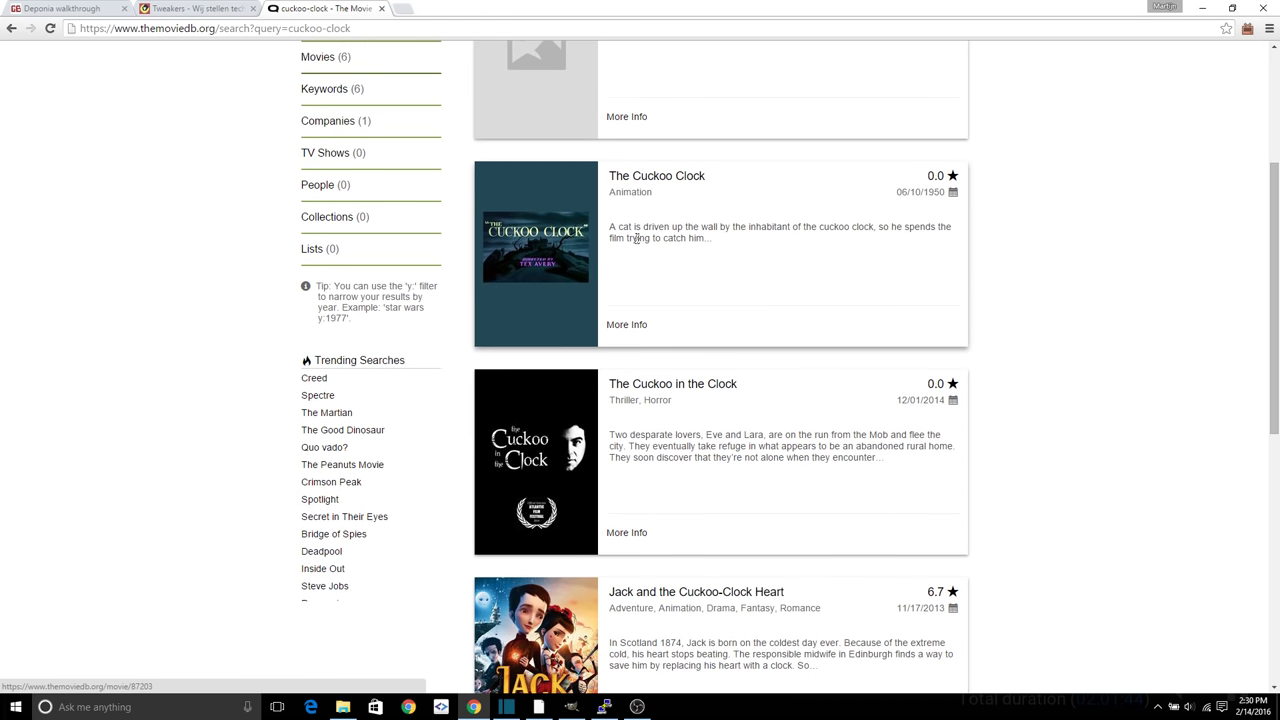
pyautogui.scroll(-3, 636, 239)
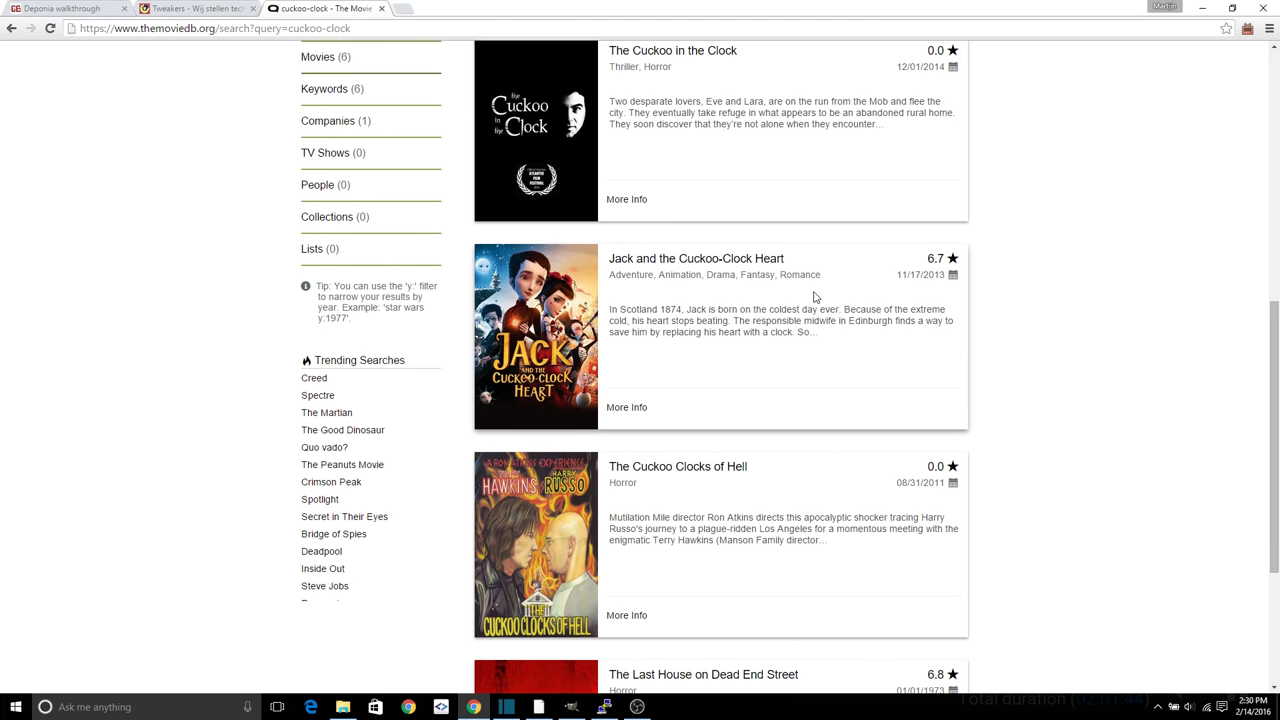
pyautogui.click(657, 263)
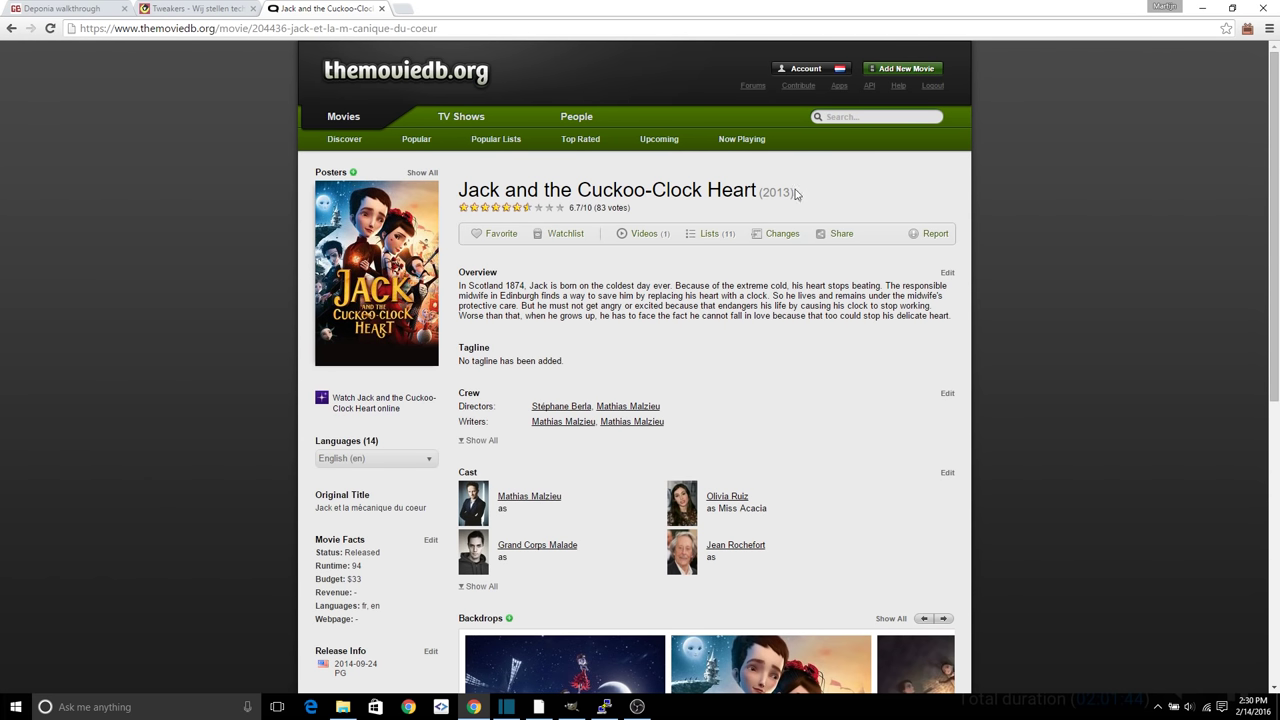
pyautogui.moveTo(402, 262)
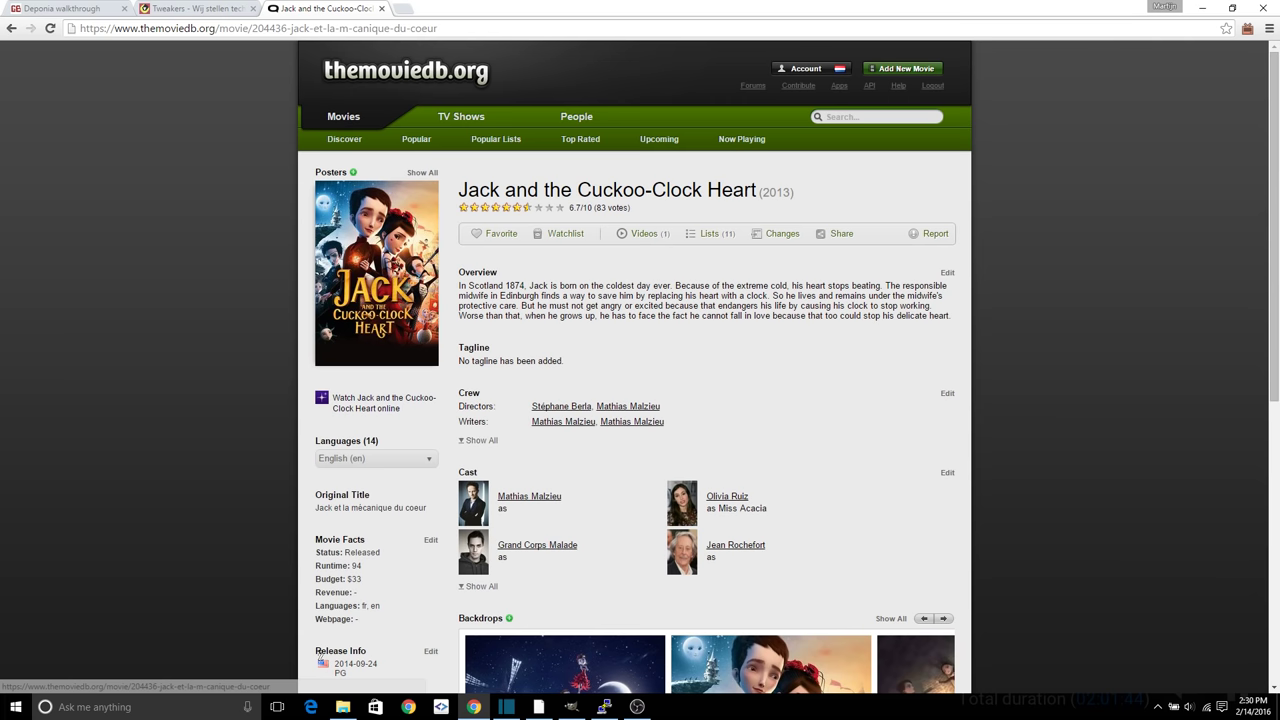
# Rename the movie folder to 'Jack and the Cuckoo-Clock Heart (2013)' and copy the name.
pyautogui.click(343, 707)
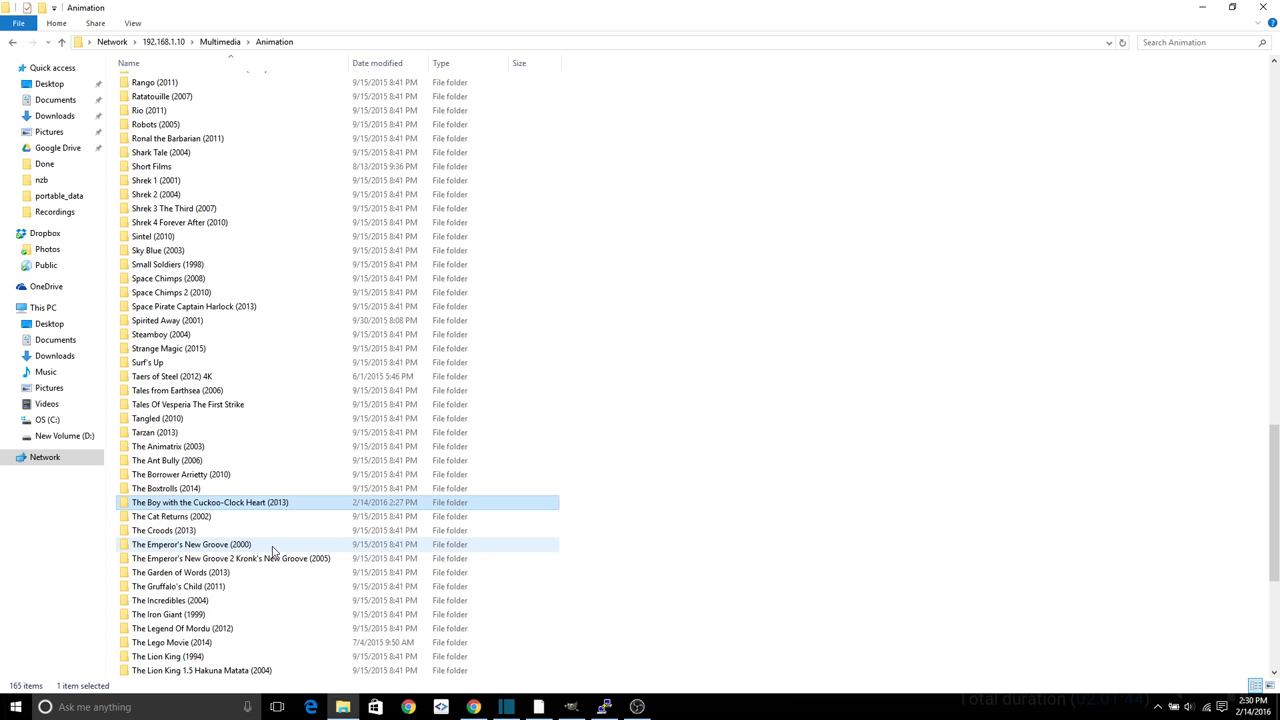
pyautogui.press('F2')
pyautogui.press('Delete')
pyautogui.write('Jack and')
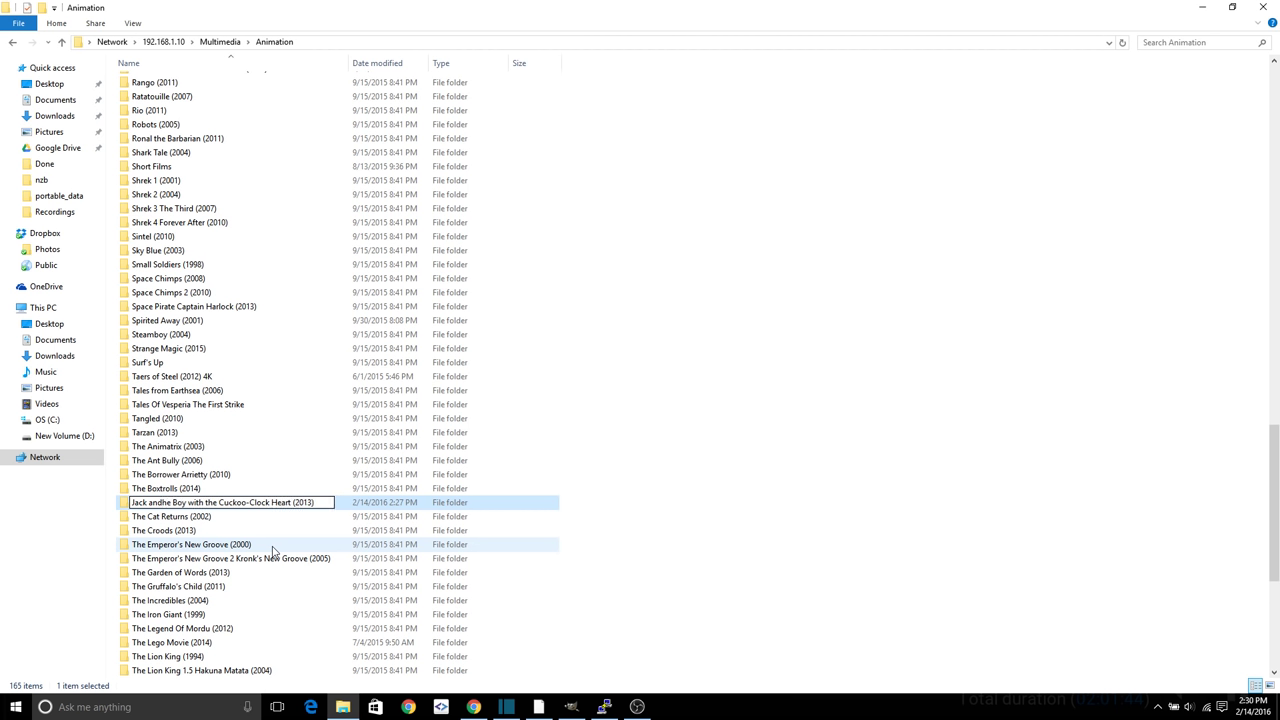
pyautogui.press('Delete')
pyautogui.press('Delete')
pyautogui.press('Delete')
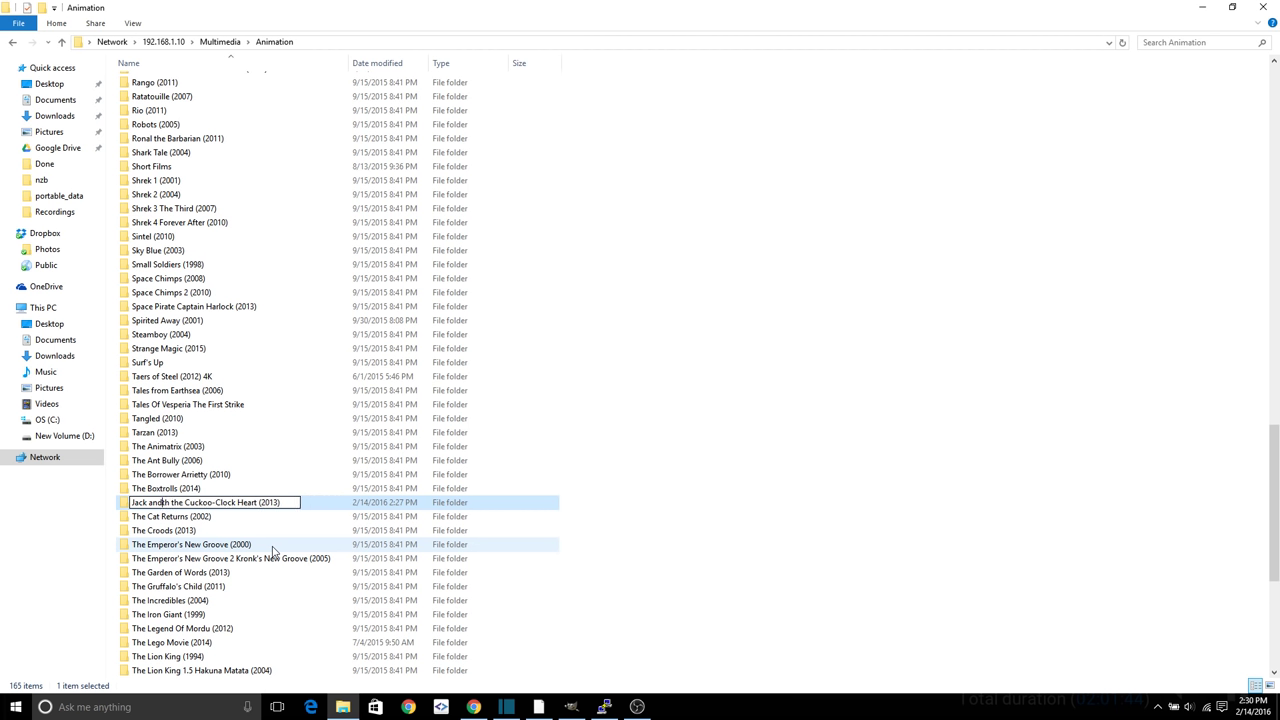
pyautogui.press('Delete')
pyautogui.press('Delete')
pyautogui.press('Delete')
pyautogui.hotkey('ctrl', 'a')
pyautogui.hotkey('ctrl', 'c')
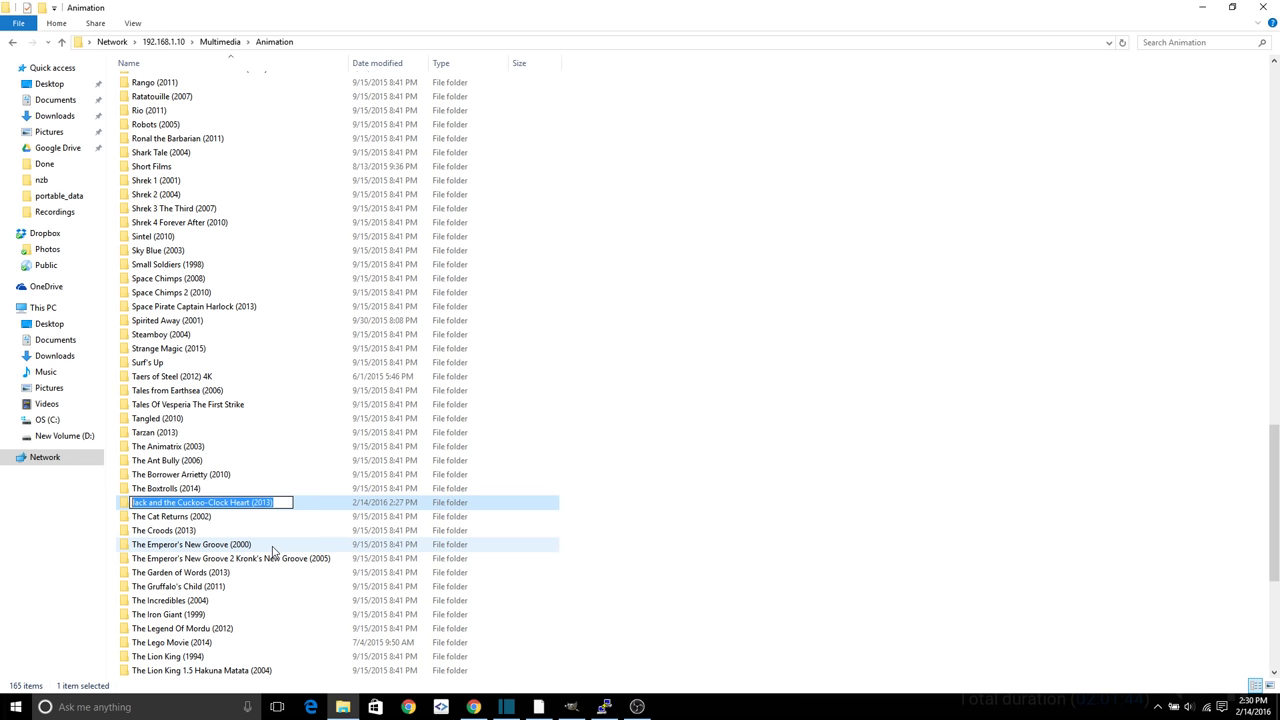
pyautogui.press('Return')
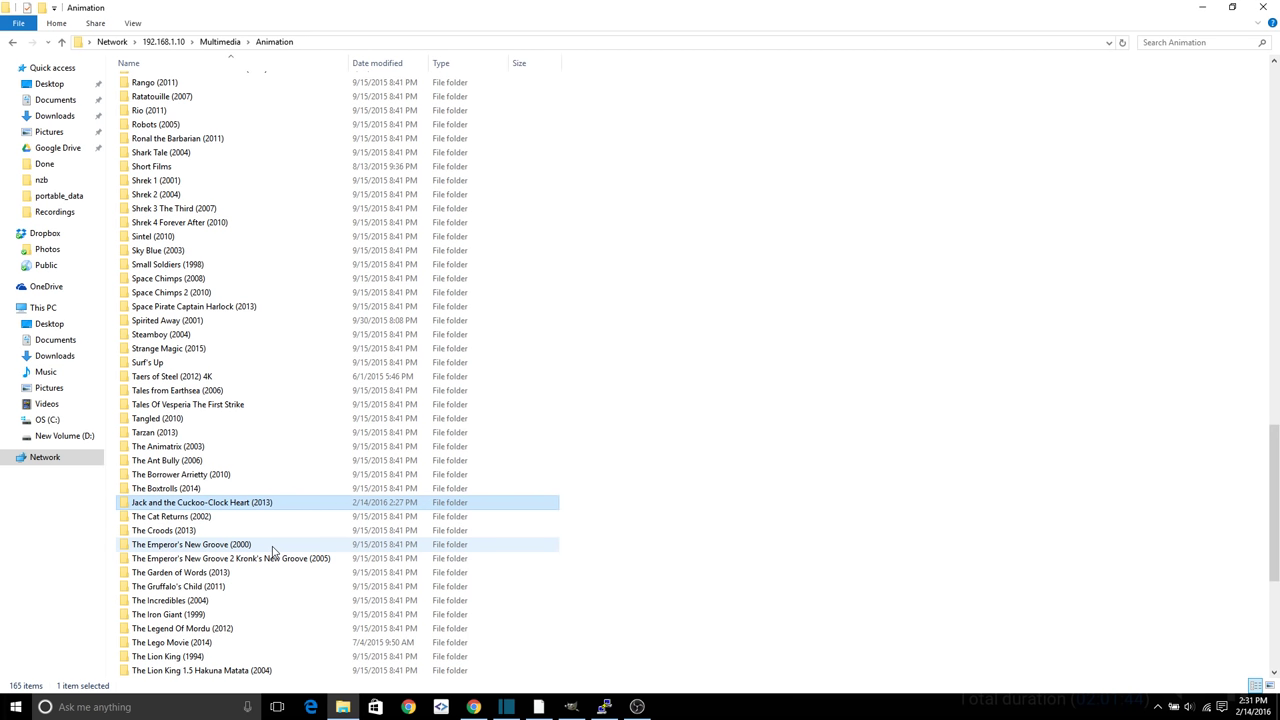
# Rename the disc image inside to the same title and return to the Animation folder.
pyautogui.doubleClick(181, 504)
pyautogui.click(198, 88)
pyautogui.press('F2')
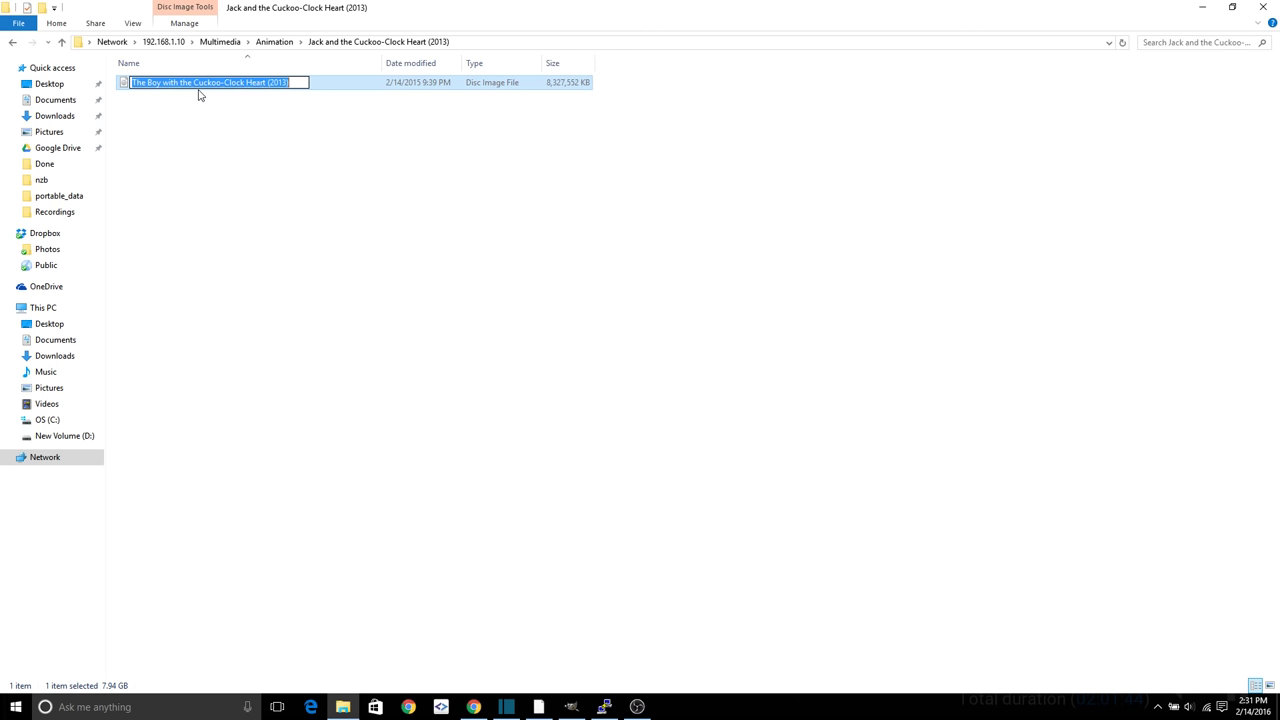
pyautogui.write('v')
pyautogui.press('BackSpace')
pyautogui.hotkey('ctrl', 'v')
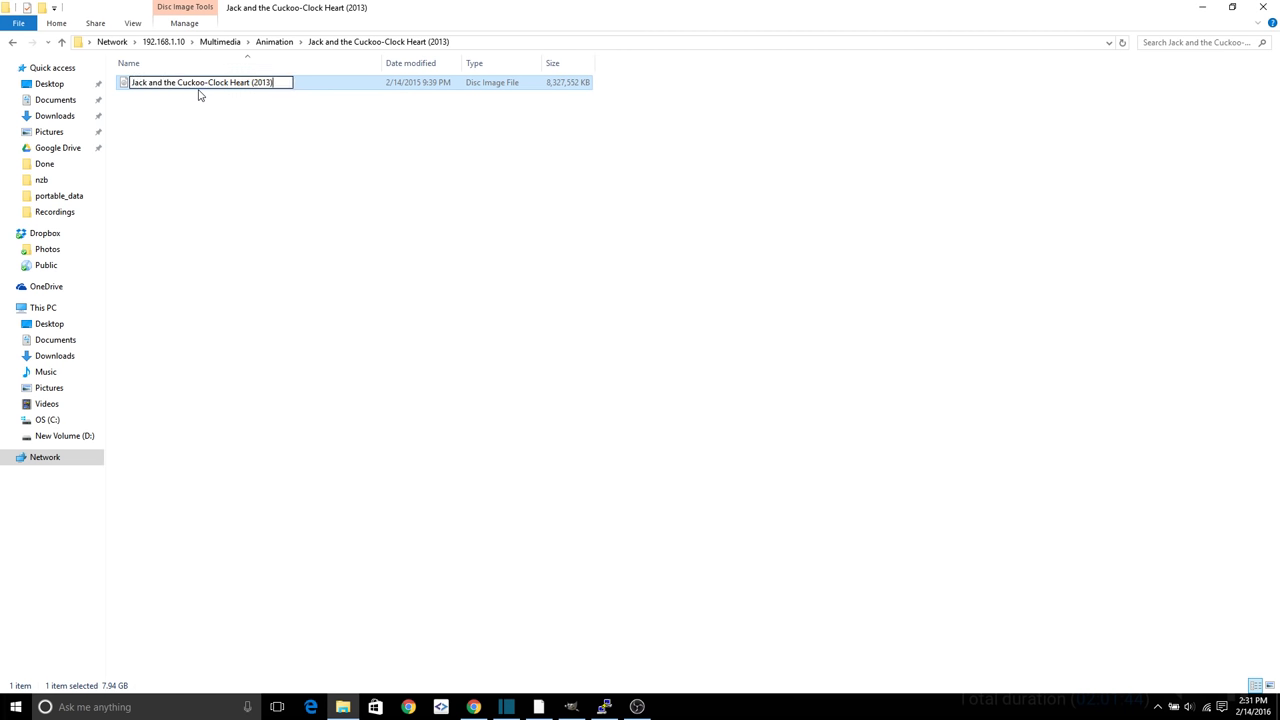
pyautogui.press('Return')
pyautogui.click(272, 43)
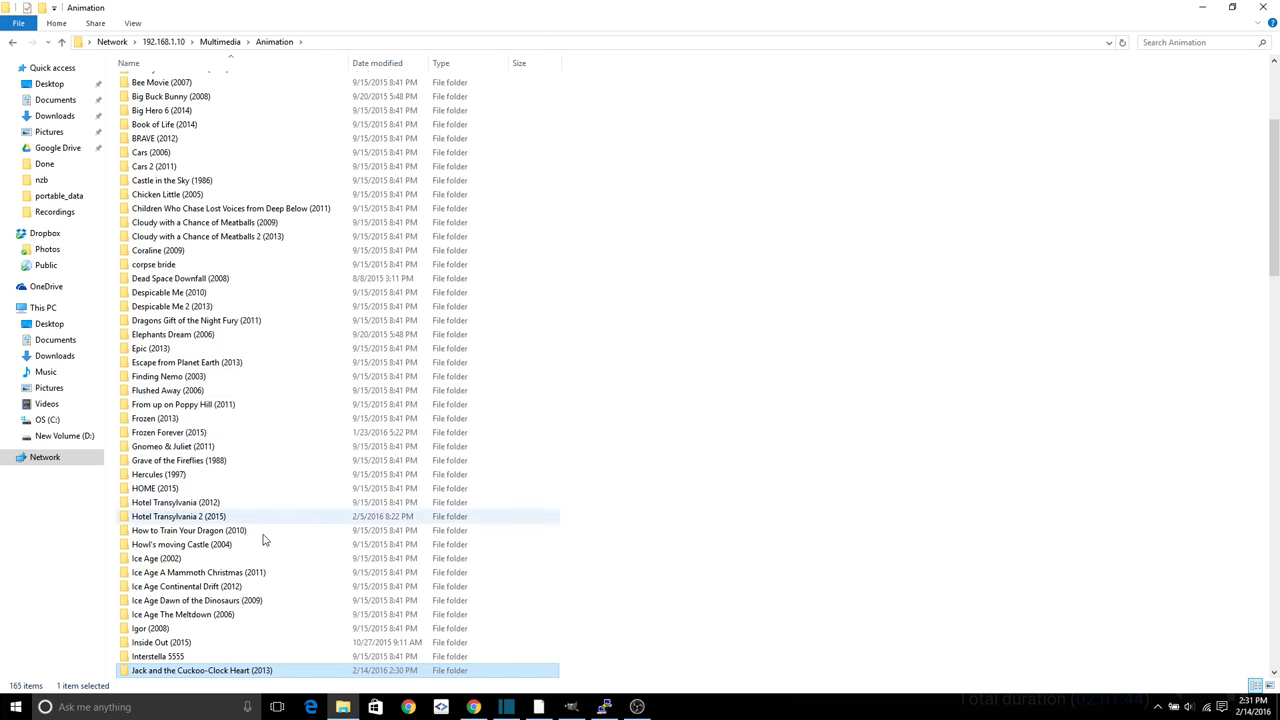
# In Kodi, browse the missing files down to Tiny Toy (1988).m2ts, then back out to the add-on menu.
pyautogui.click(549, 709)
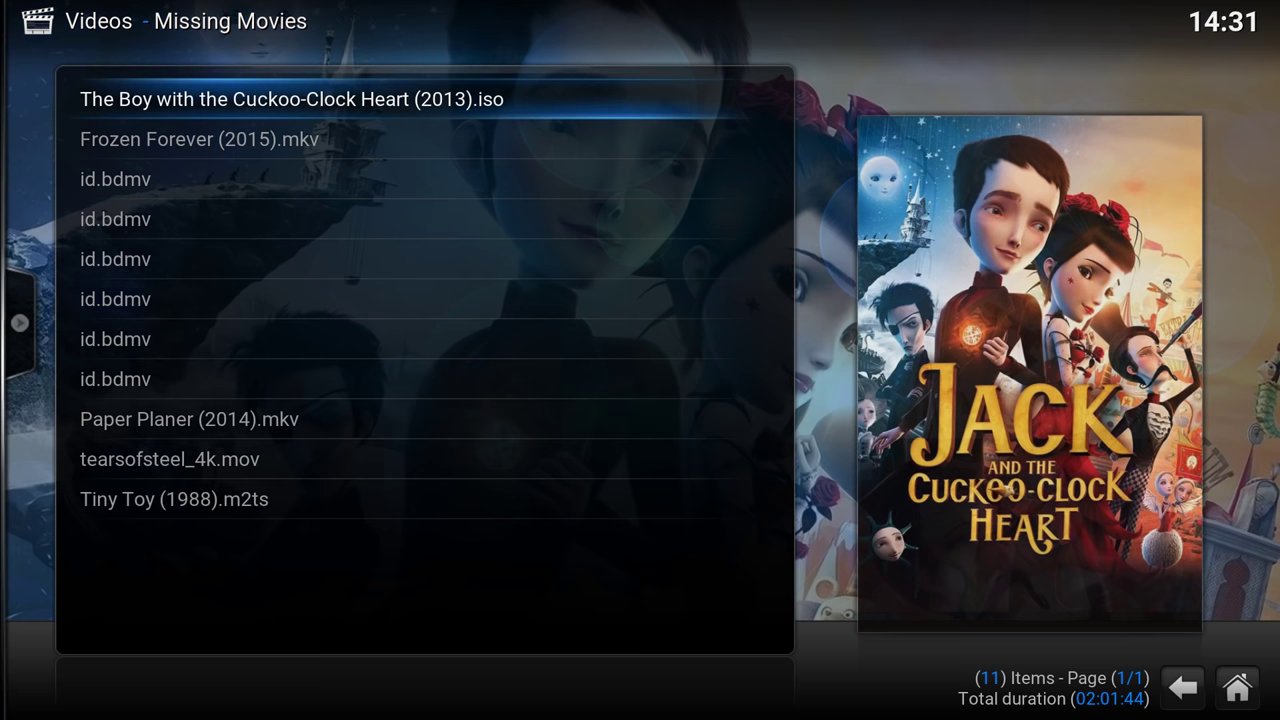
pyautogui.click(115, 339)
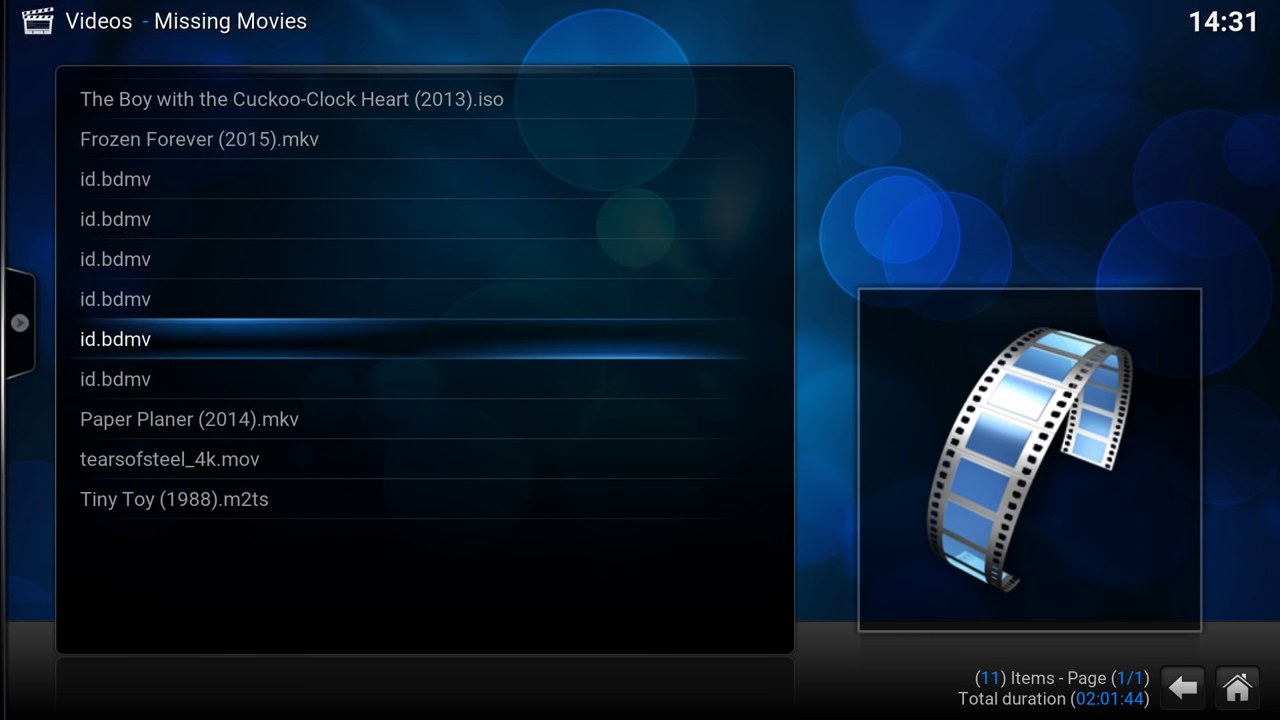
pyautogui.click(115, 259)
pyautogui.click(115, 179)
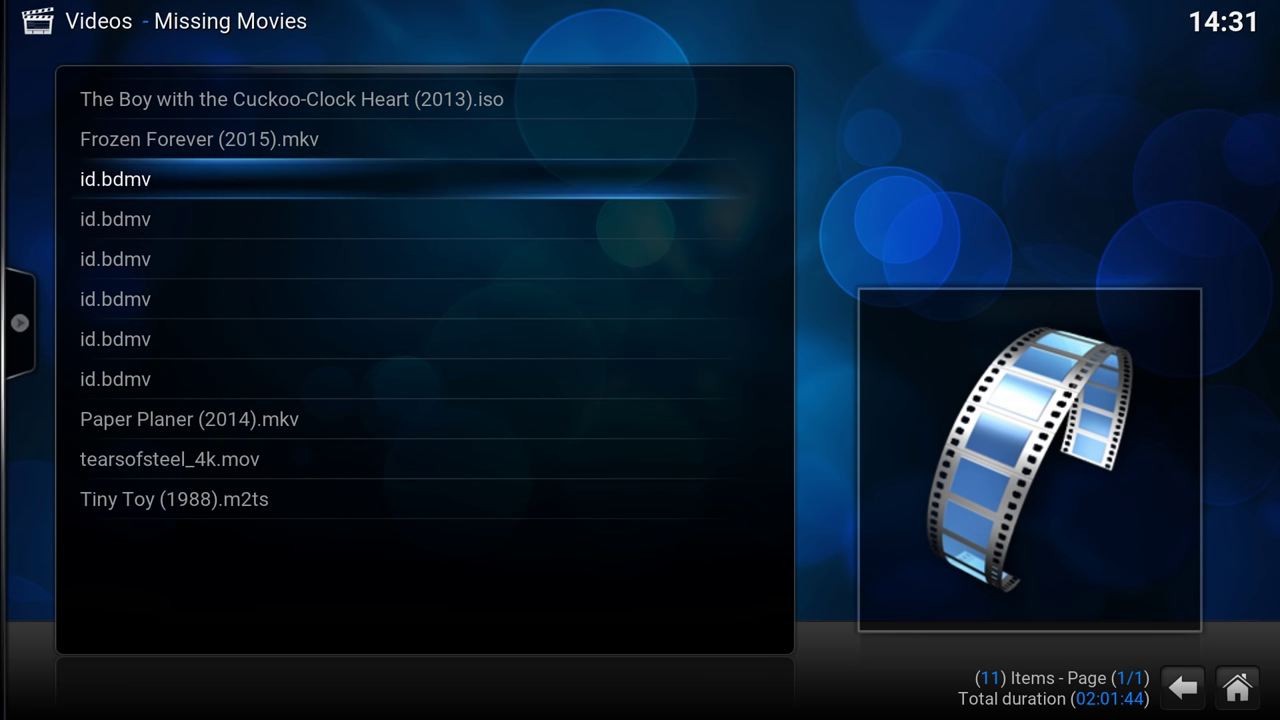
pyautogui.click(115, 219)
pyautogui.click(115, 299)
pyautogui.click(115, 339)
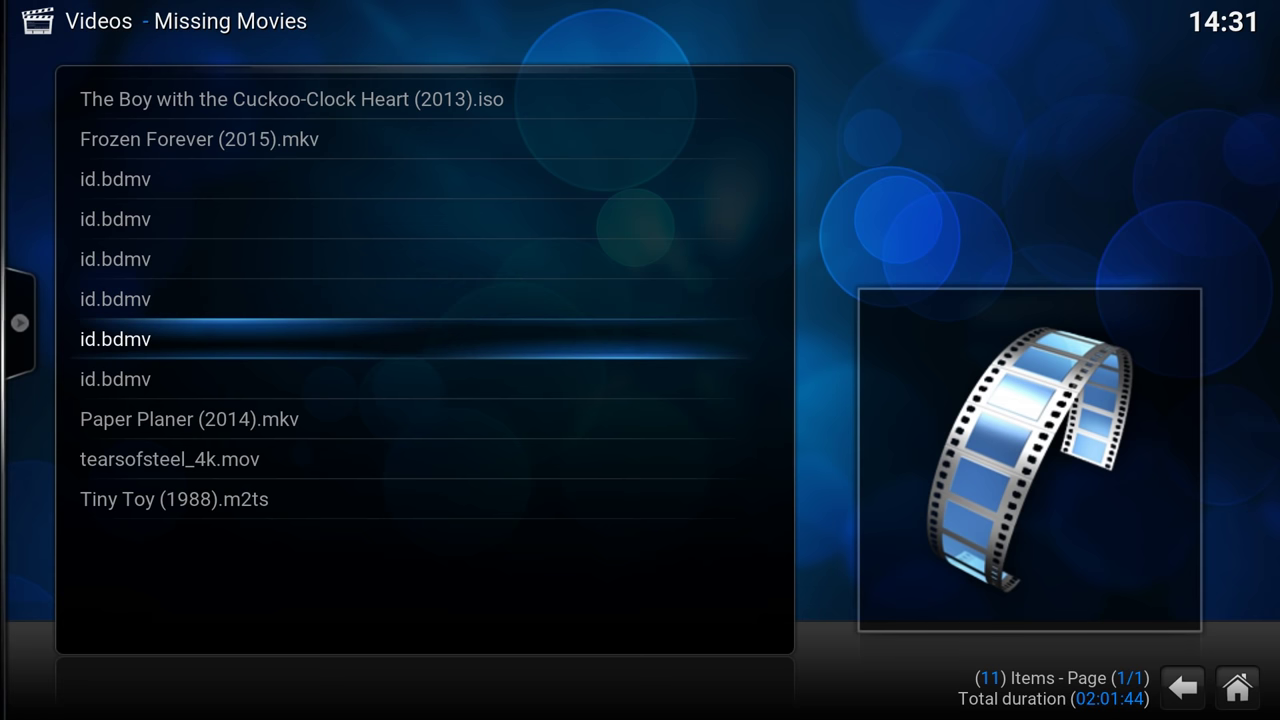
pyautogui.click(115, 259)
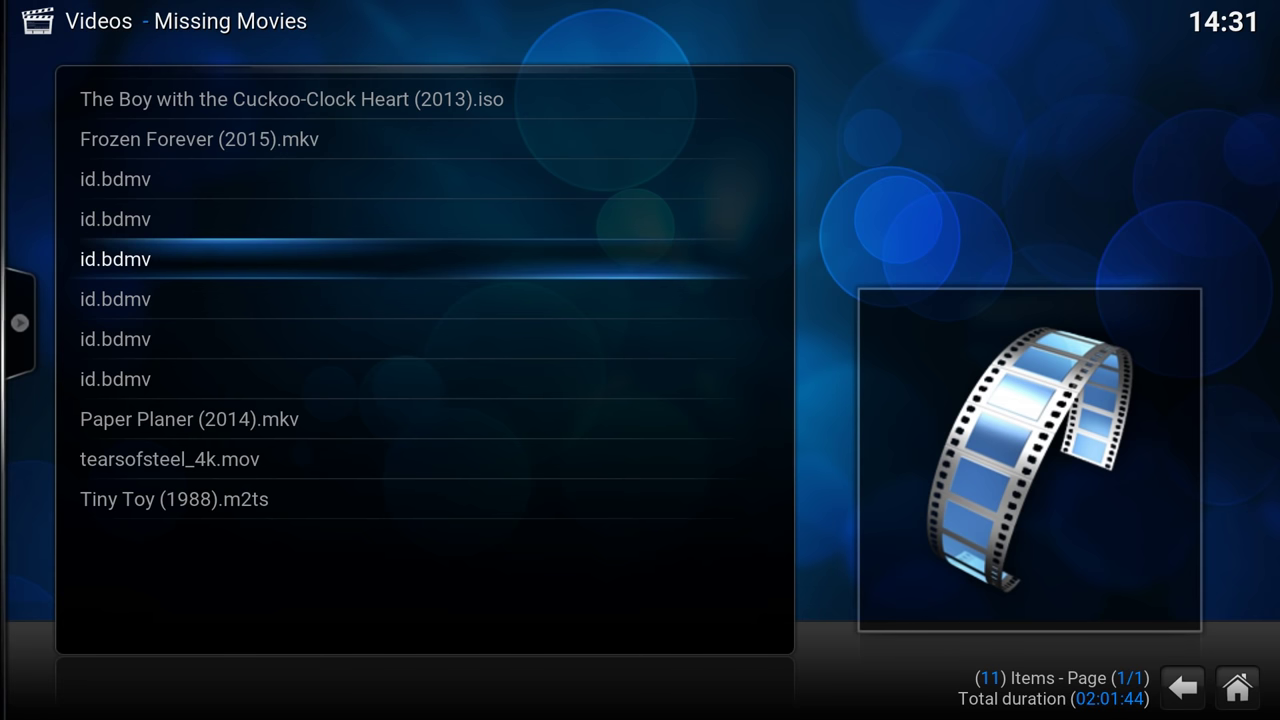
pyautogui.click(115, 379)
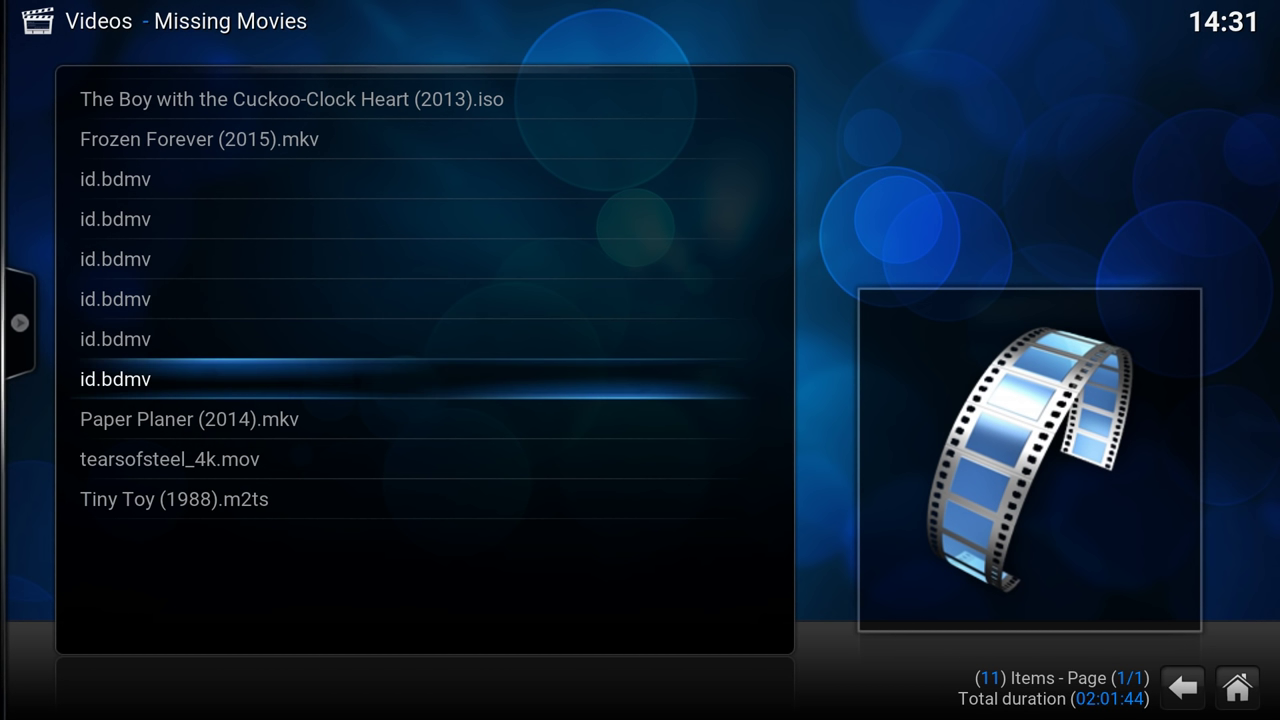
pyautogui.click(190, 419)
pyautogui.click(174, 499)
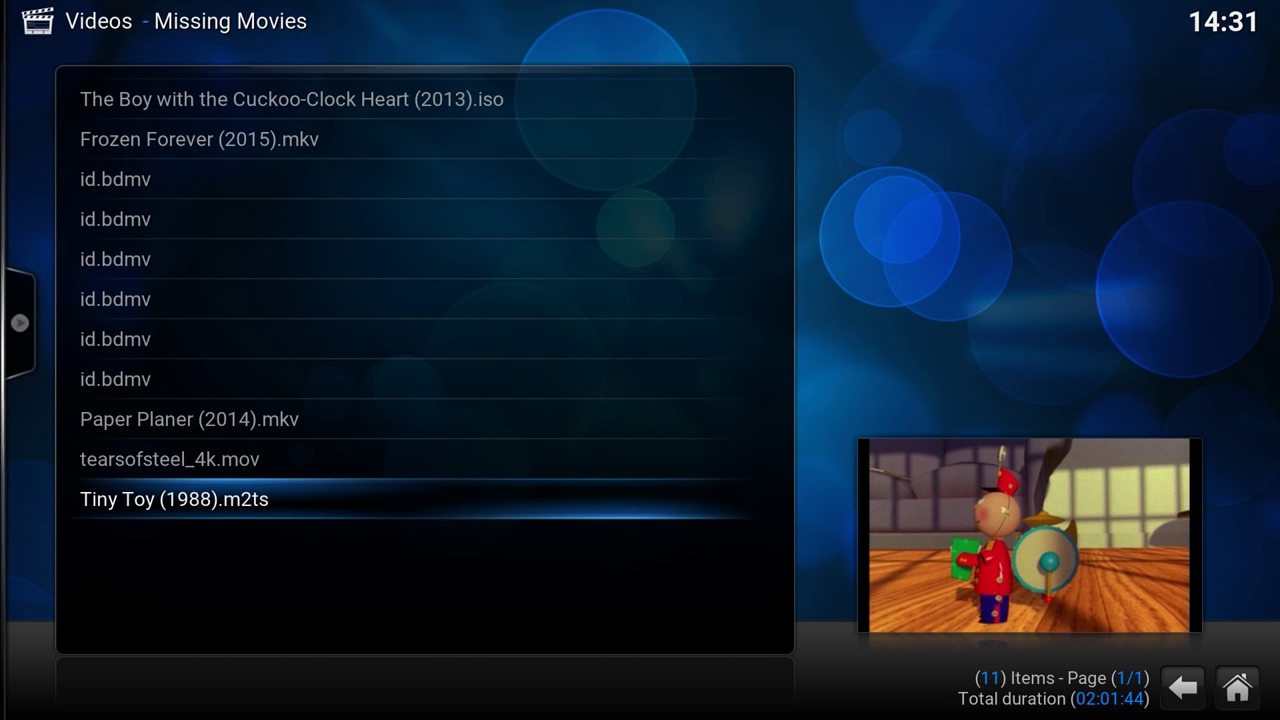
pyautogui.press('BackSpace')
# Open Movies by title (586 movies) and run Update library from the side panel.
pyautogui.press('BackSpace')
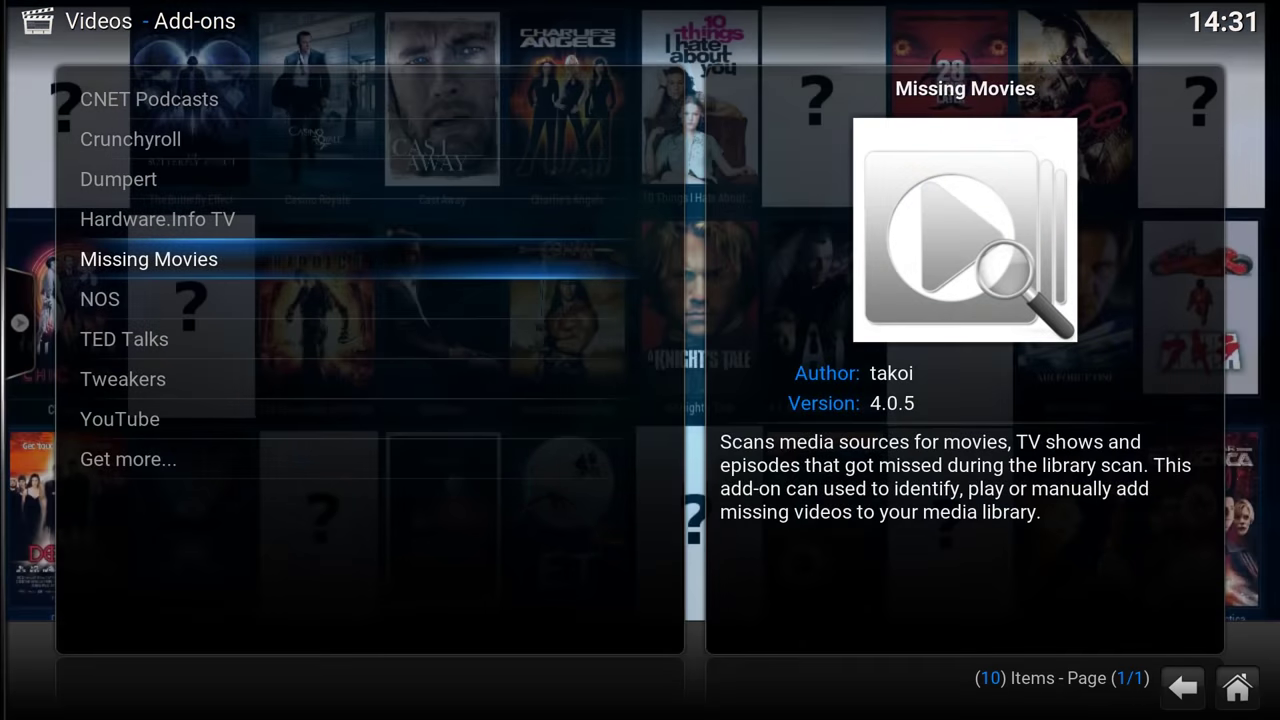
pyautogui.press('BackSpace')
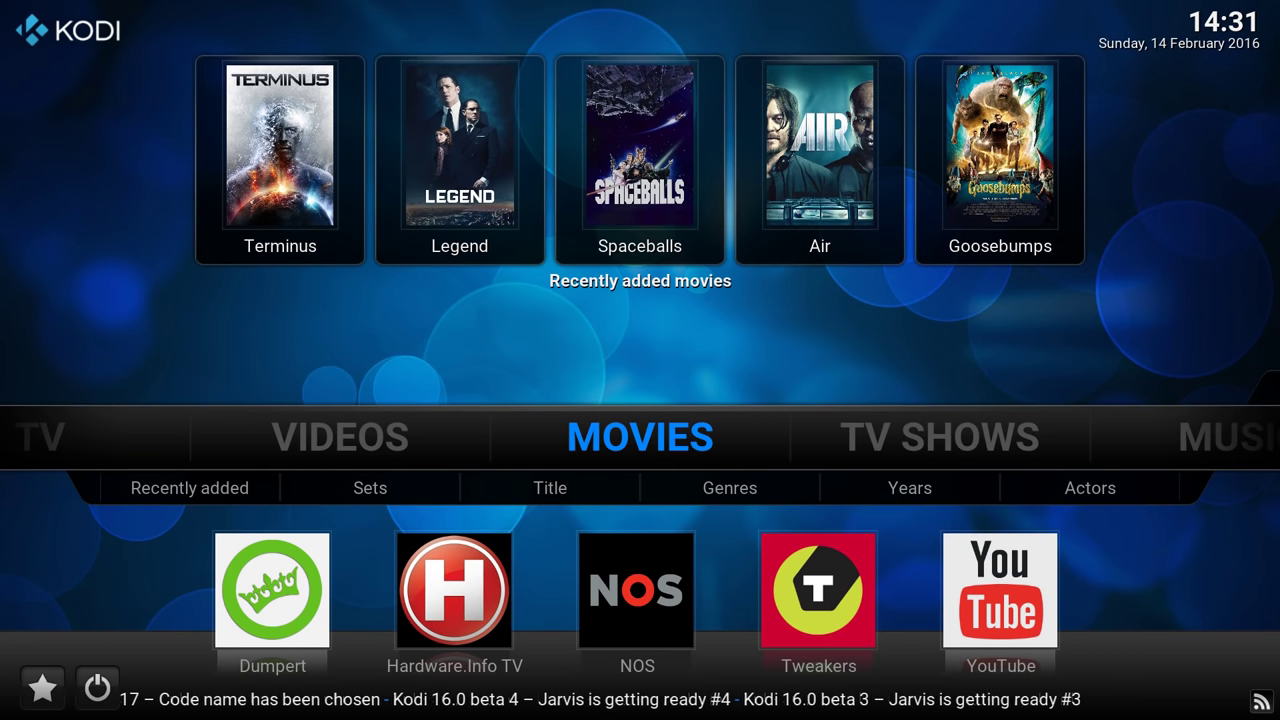
pyautogui.press('Return')
pyautogui.press('Left')
pyautogui.press('Up')
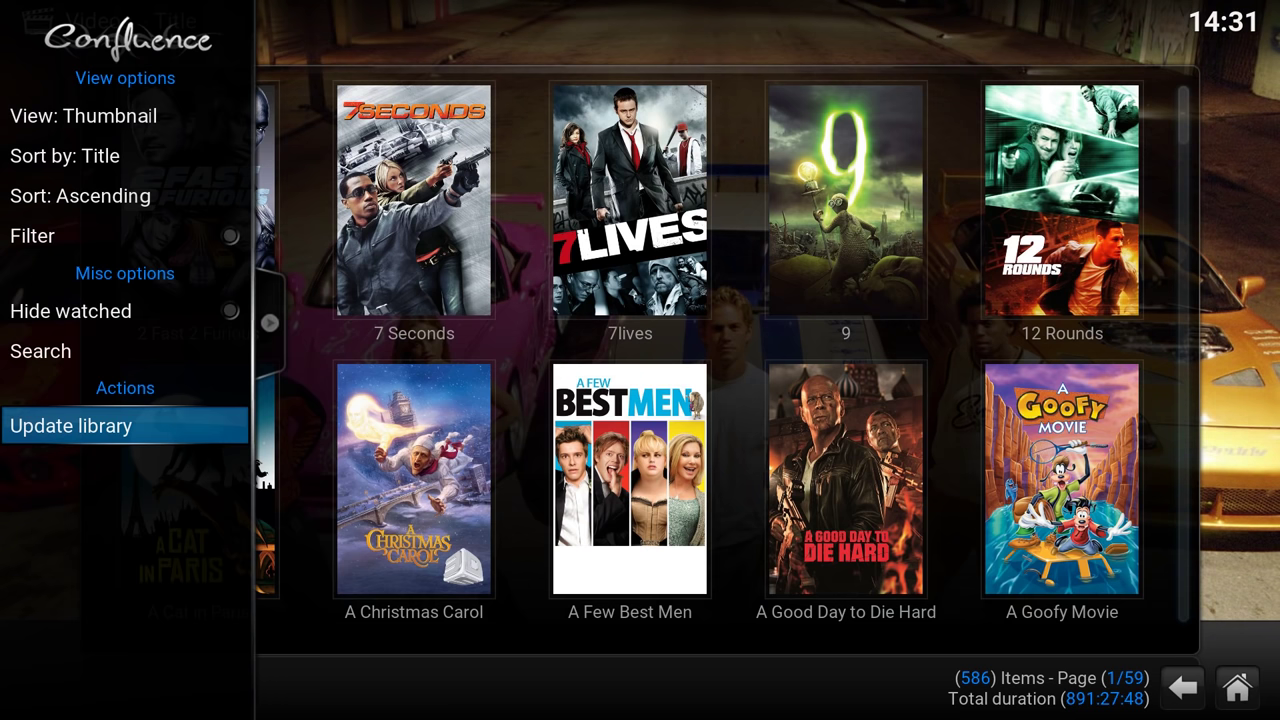
pyautogui.press('Return')
pyautogui.press('Right')
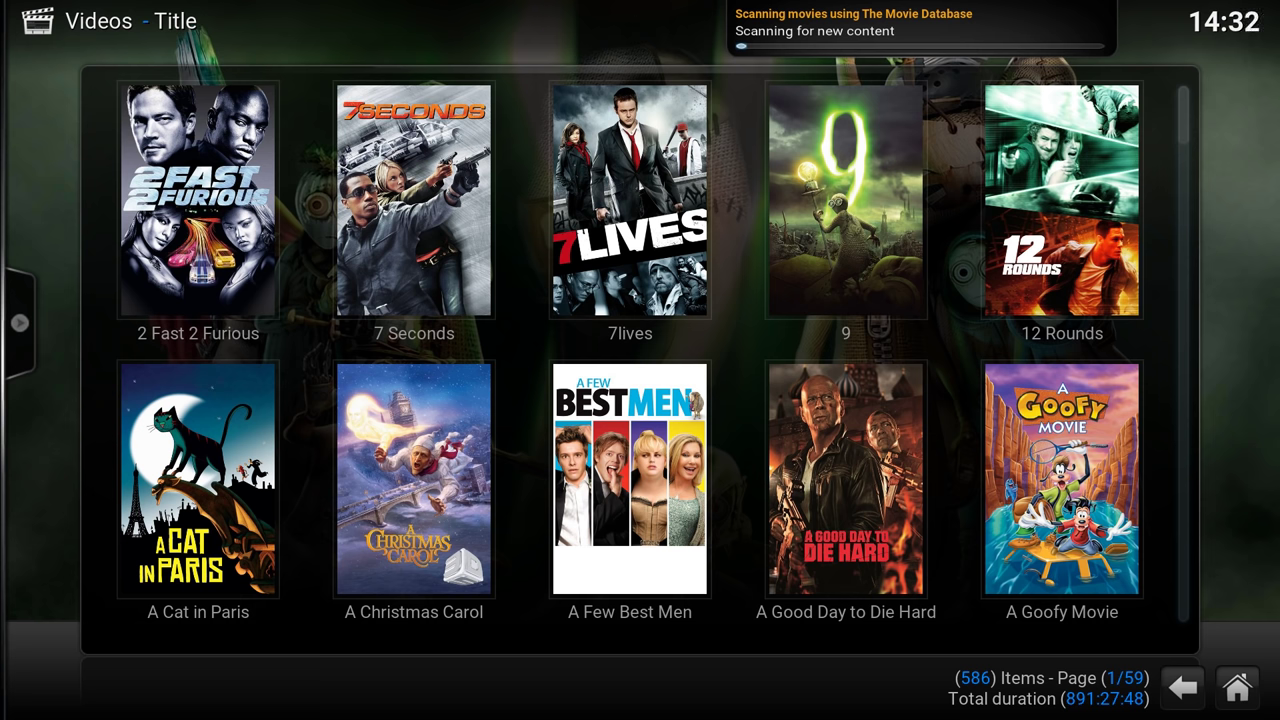
# Reload the title view, jump to the J titles and focus Jack and the Cuckoo-Clock Heart.
pyautogui.click(846, 200)
pyautogui.click(846, 480)
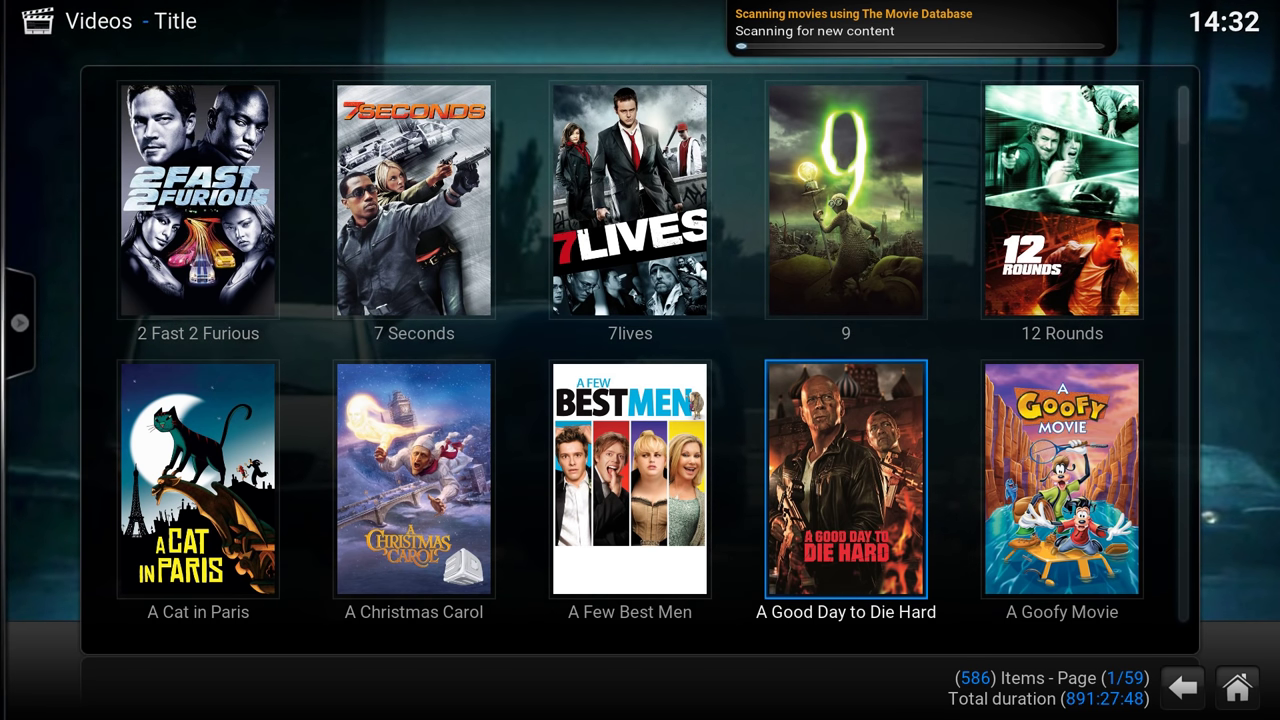
pyautogui.press('Escape')
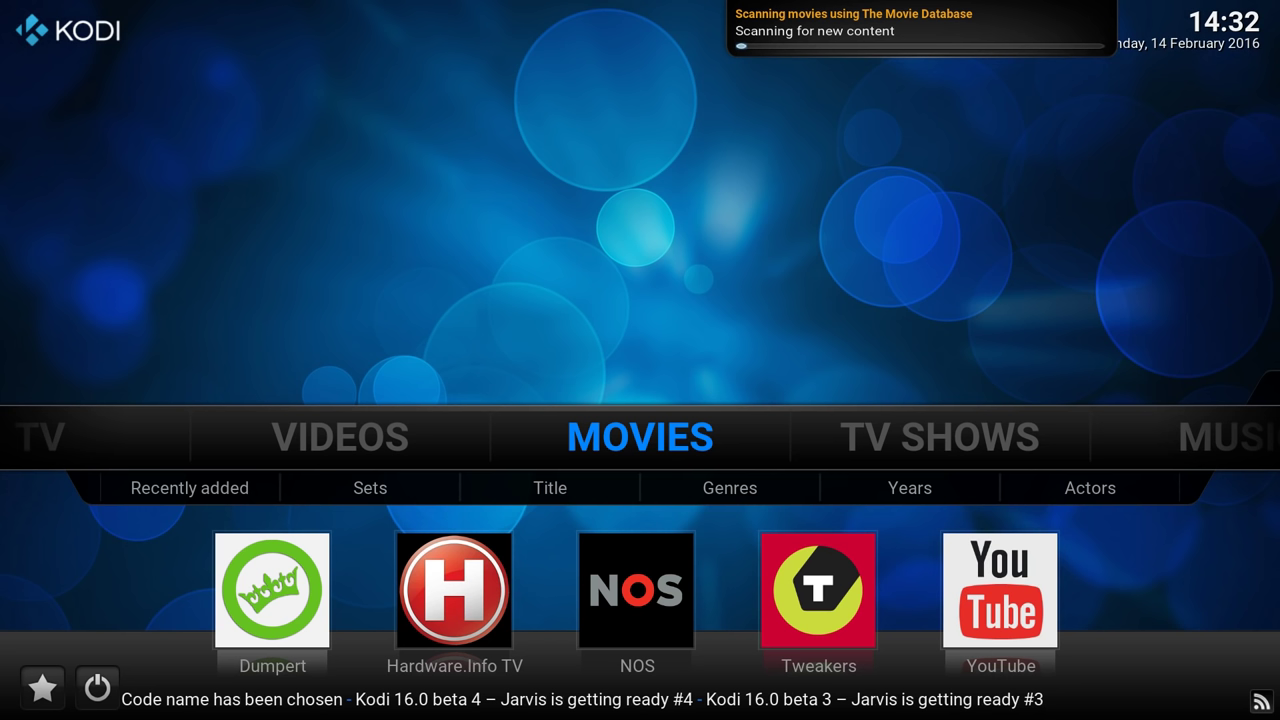
pyautogui.press('Return')
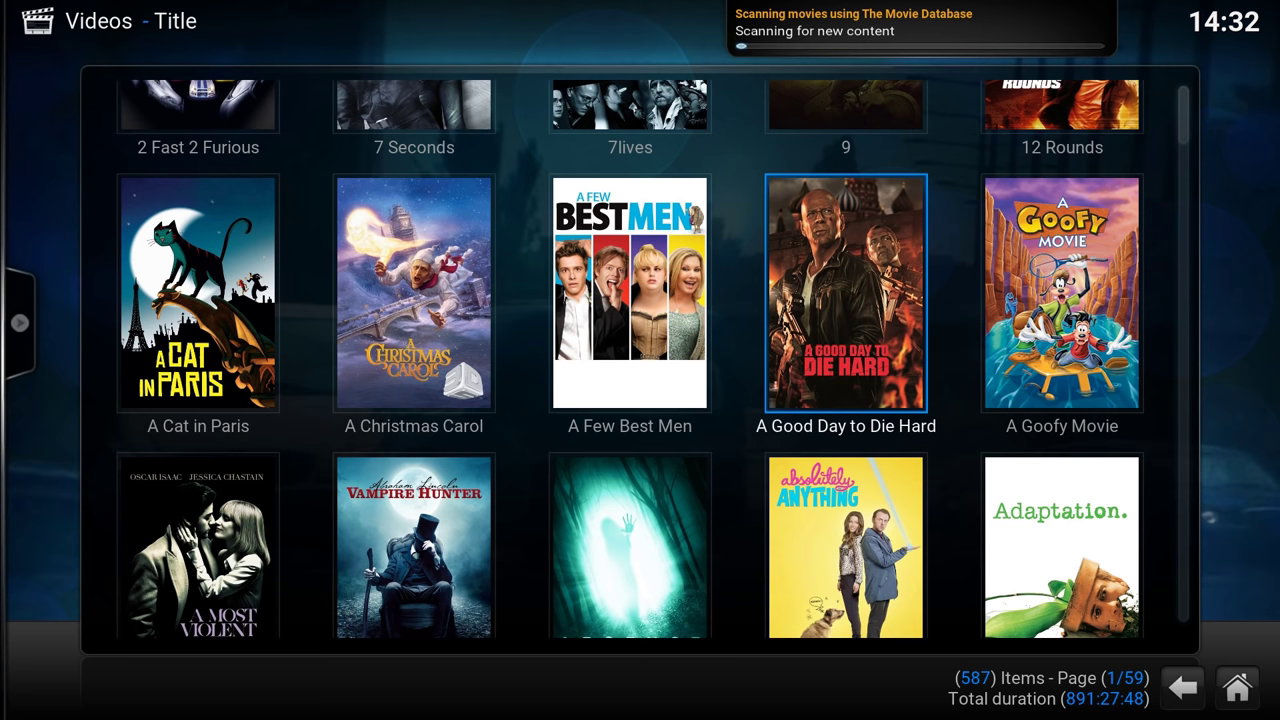
pyautogui.press('j')
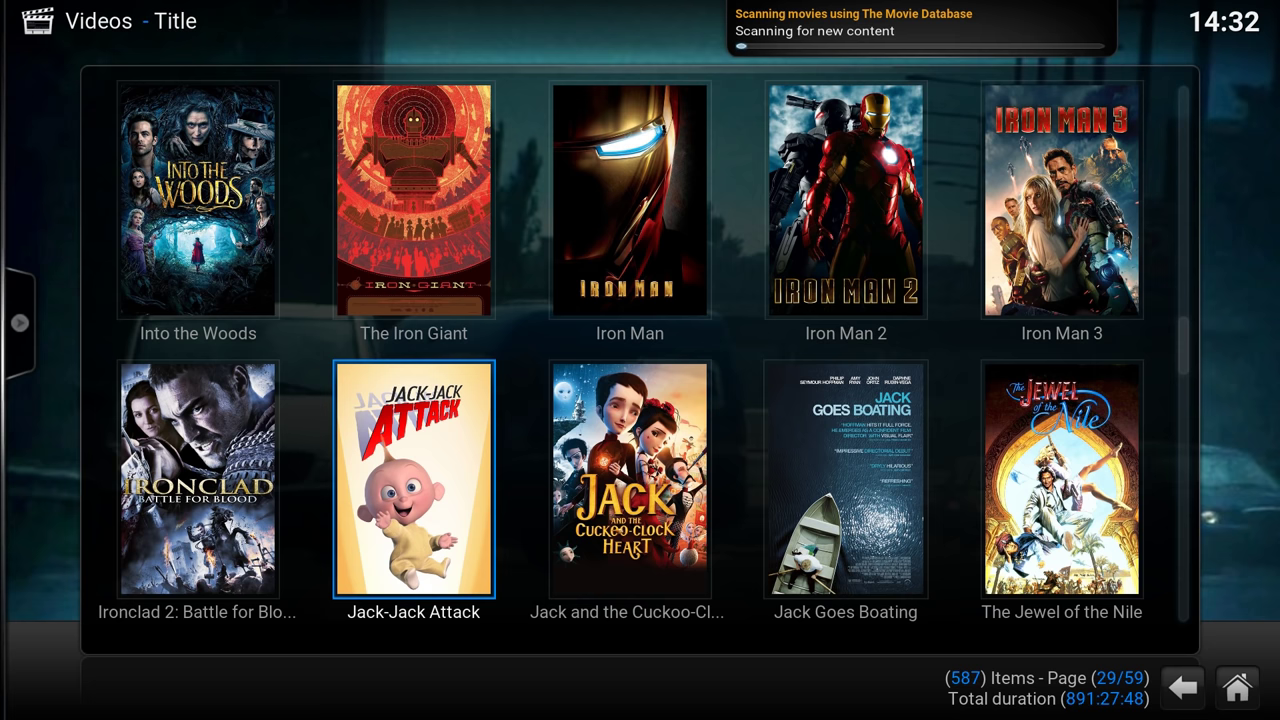
pyautogui.click(630, 480)
pyautogui.press('Down')
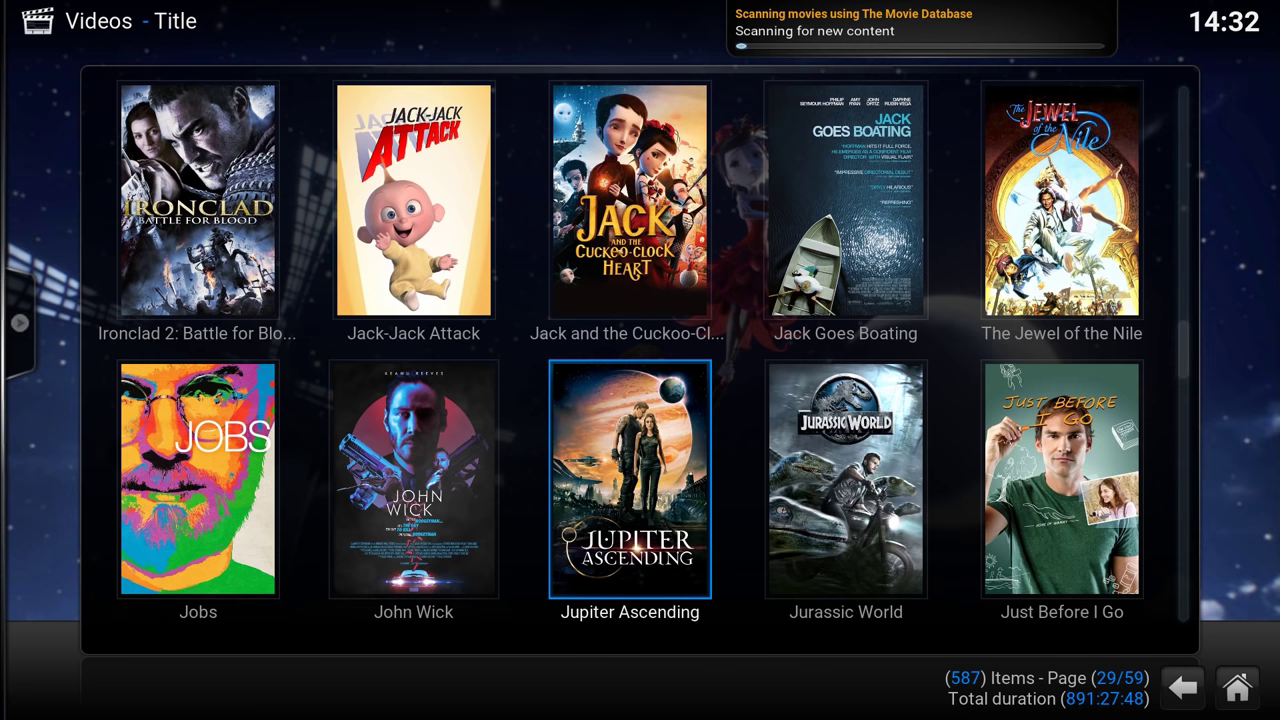
pyautogui.press('Up')
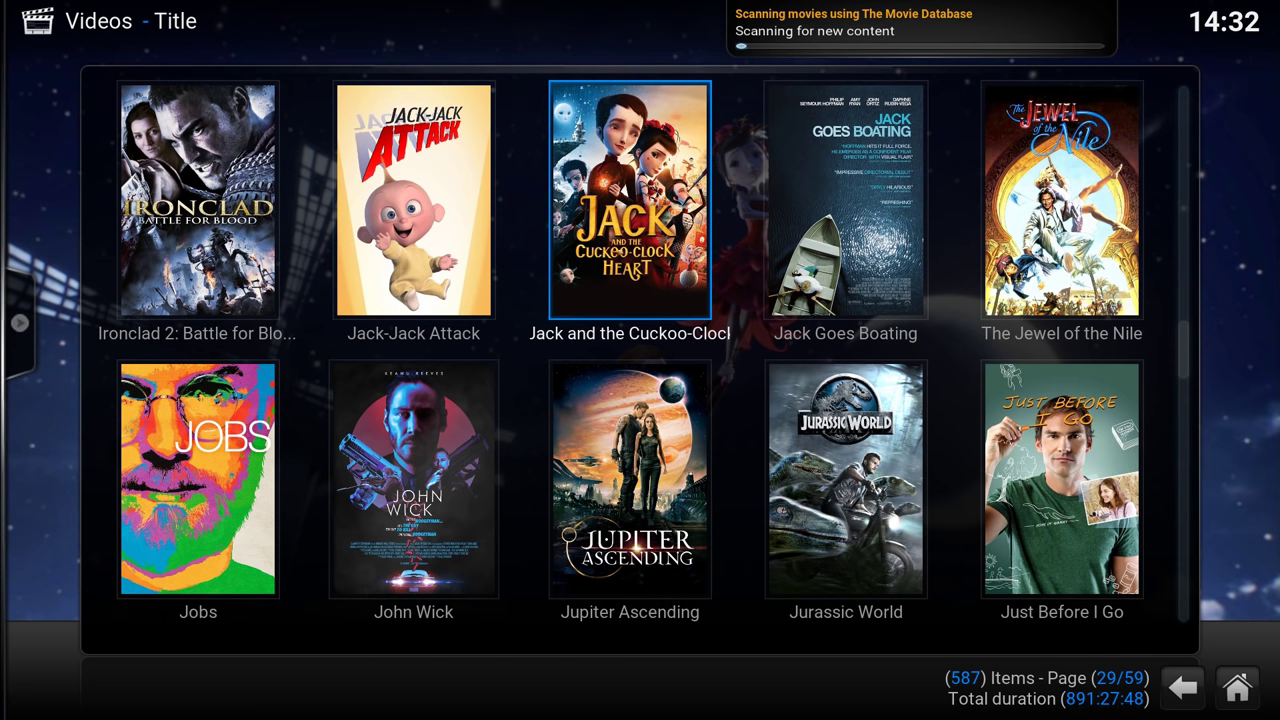
pyautogui.press('i')
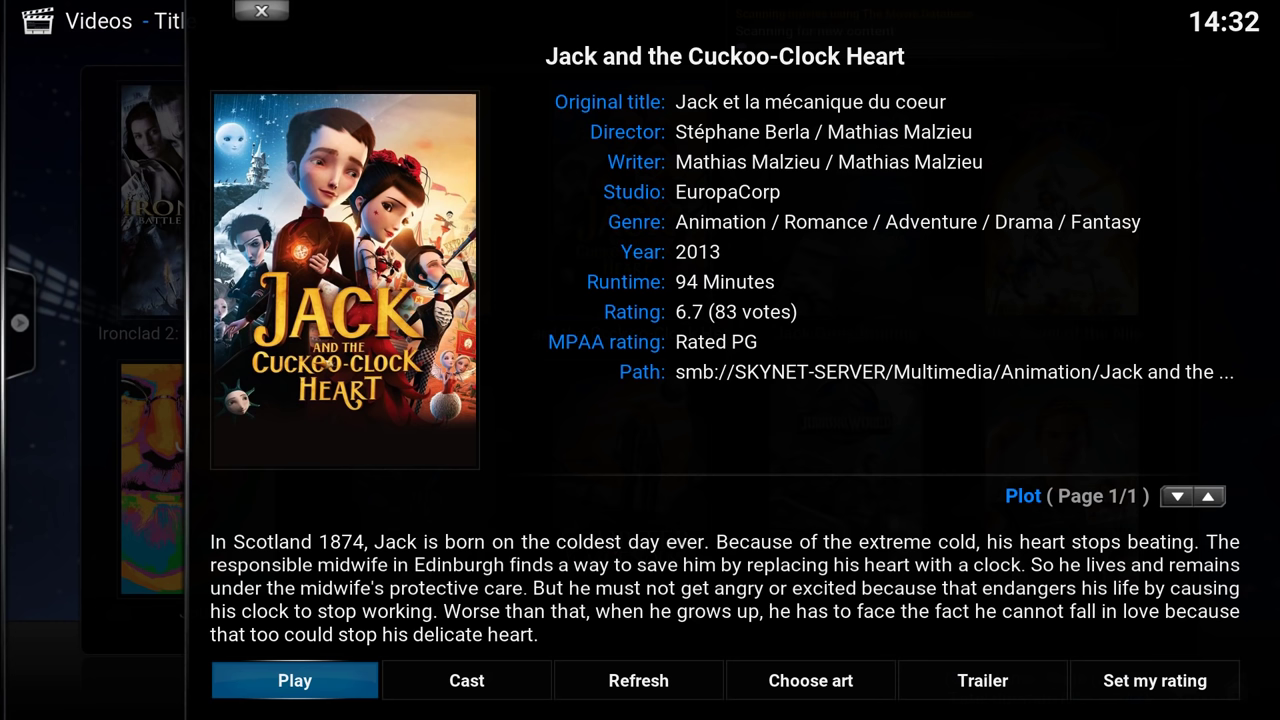
pyautogui.press('Escape')
pyautogui.press('Down')
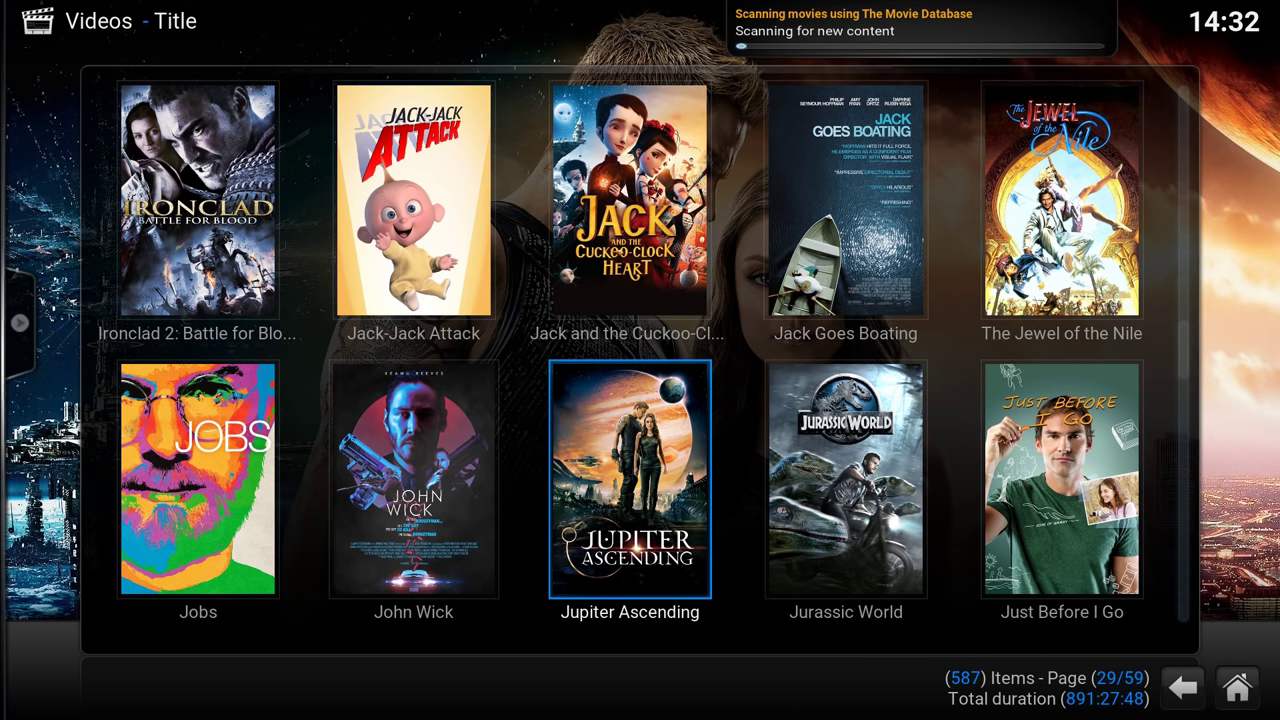